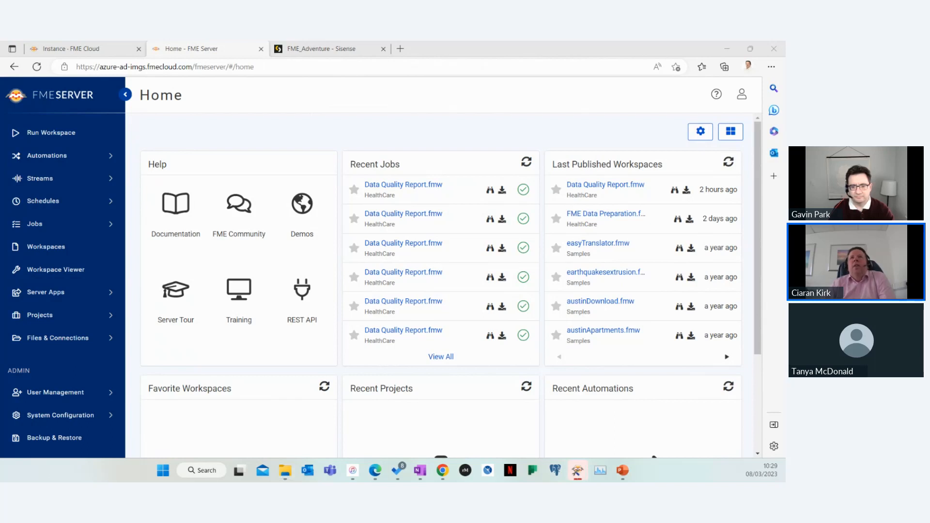
Open the AdventureWorks_DataLoad workspace in FME Workbench and examine its CSV-to-SalesPerson mappings
{"action": "left_click_drag", "start_coordinate": [476, 193], "coordinate": [523, 98]}
{"action": "double_click", "coordinate": [523, 98]}
{"action": "scroll", "coordinate": [520, 204], "scroll_direction": "down", "scroll_amount": 5}
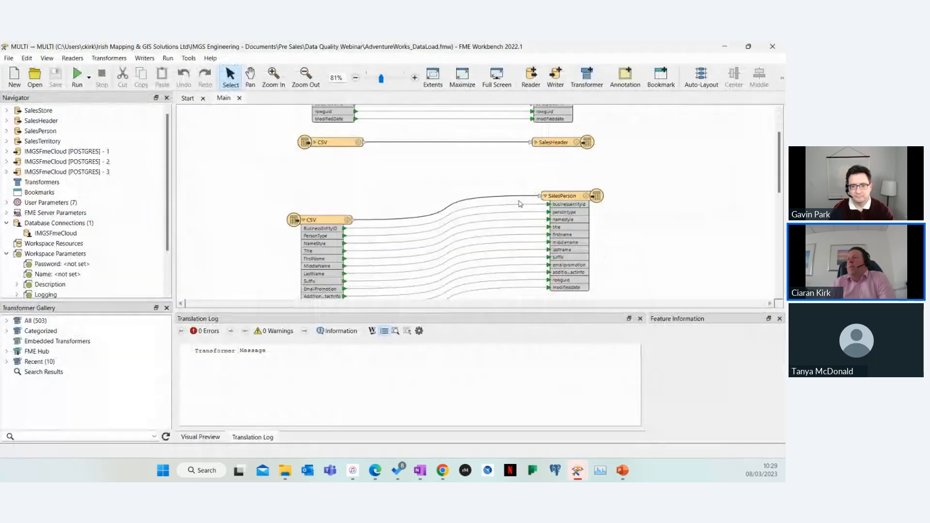
{"action": "scroll", "coordinate": [409, 203], "scroll_direction": "up", "scroll_amount": 1}
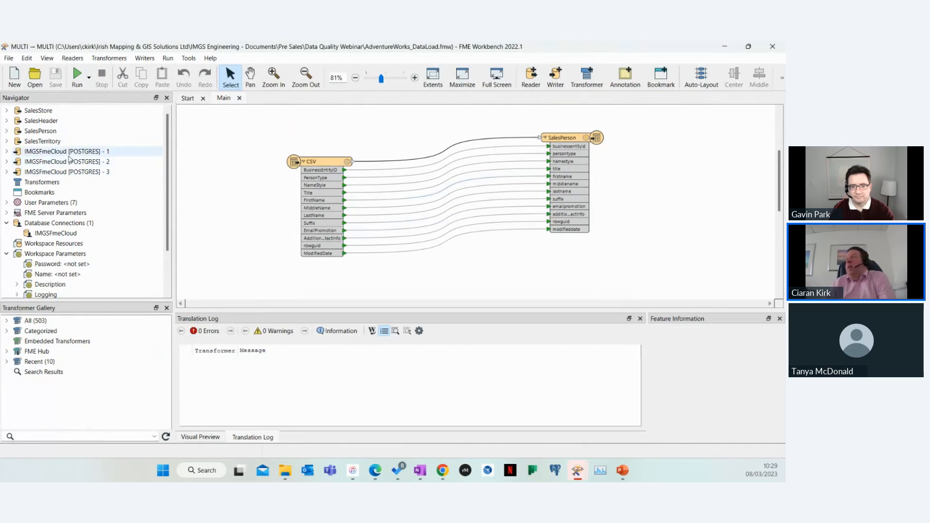
{"action": "left_click", "coordinate": [726, 47]}
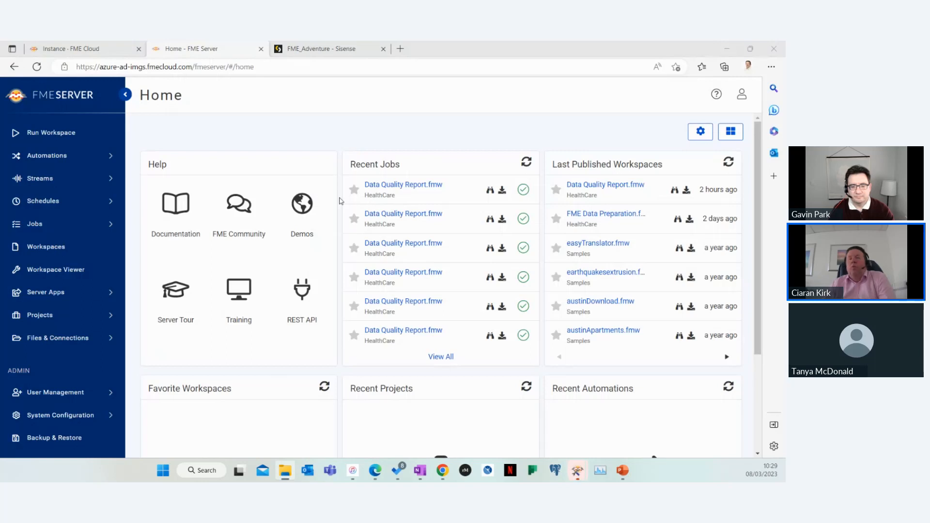
Explore the FME_Adventure dashboard in Sisense, panning and zooming the Sales By Country map and opening its widget editor
{"action": "left_click", "coordinate": [328, 50]}
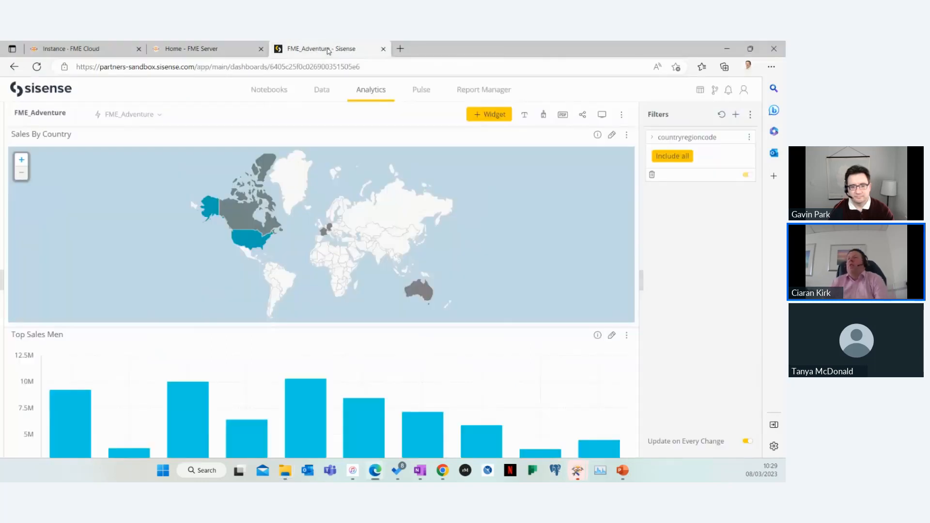
{"action": "left_click", "coordinate": [38, 68]}
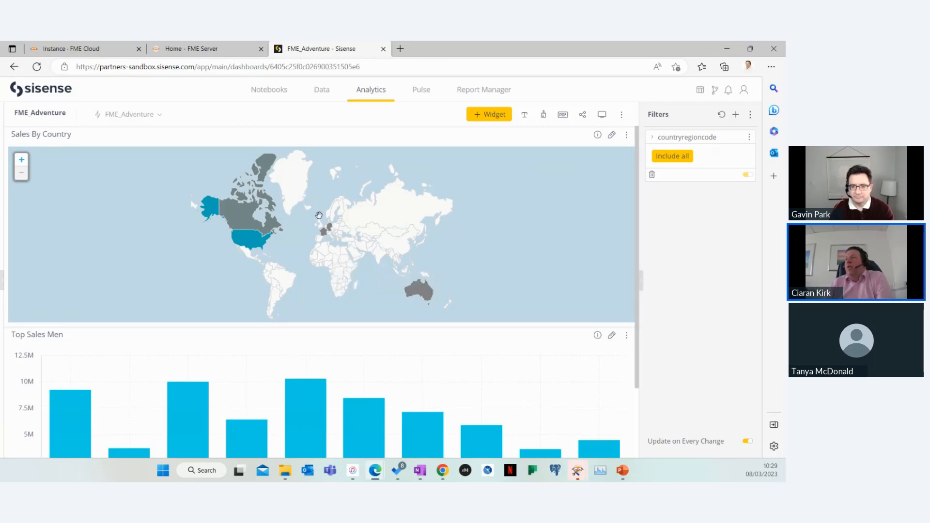
{"action": "left_click_drag", "start_coordinate": [323, 255], "coordinate": [299, 246]}
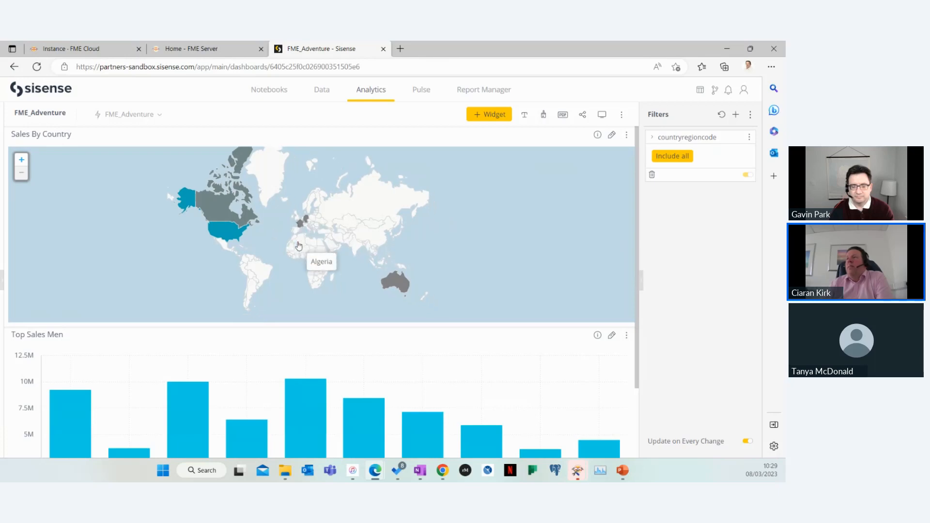
{"action": "left_click", "coordinate": [19, 163]}
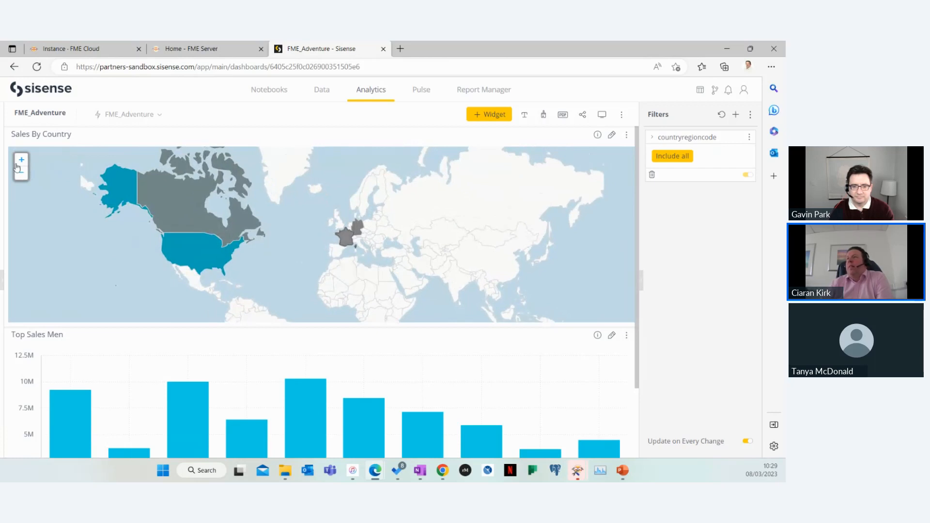
{"action": "left_click", "coordinate": [21, 173]}
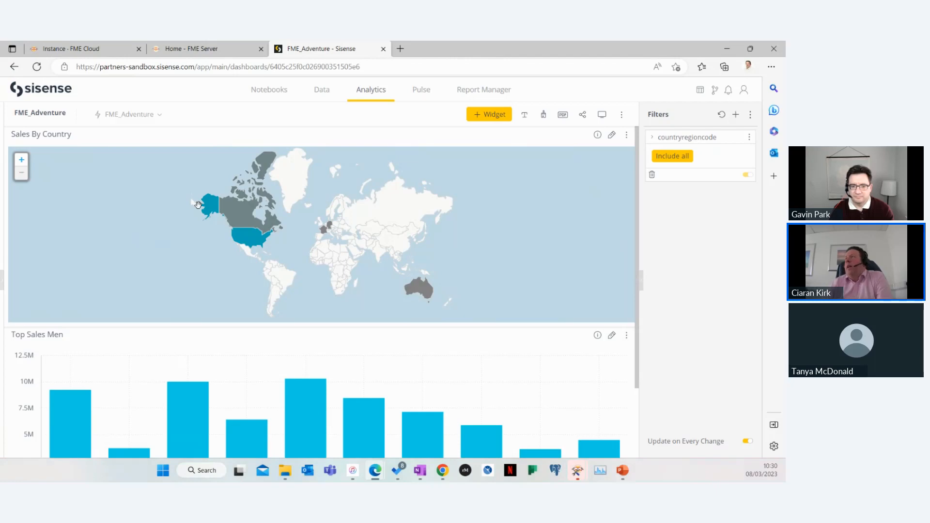
{"action": "left_click", "coordinate": [611, 136]}
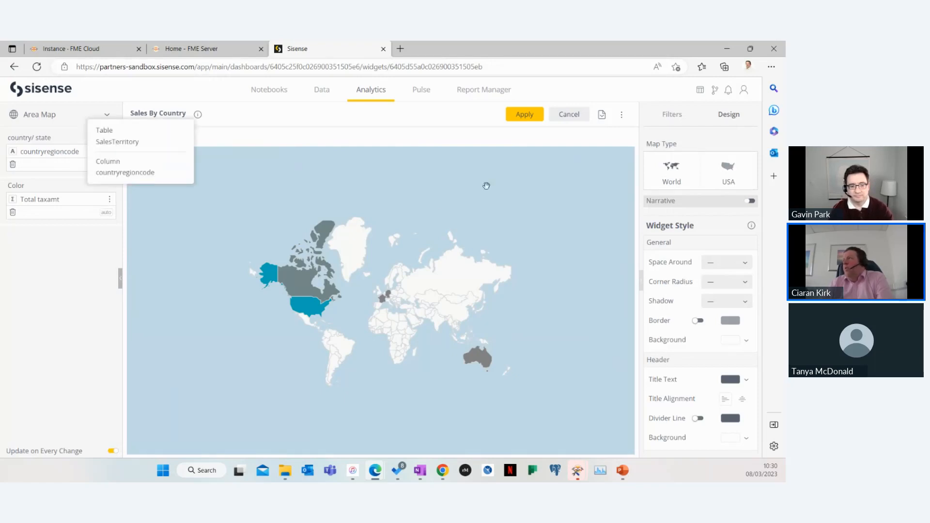
{"action": "left_click", "coordinate": [571, 125]}
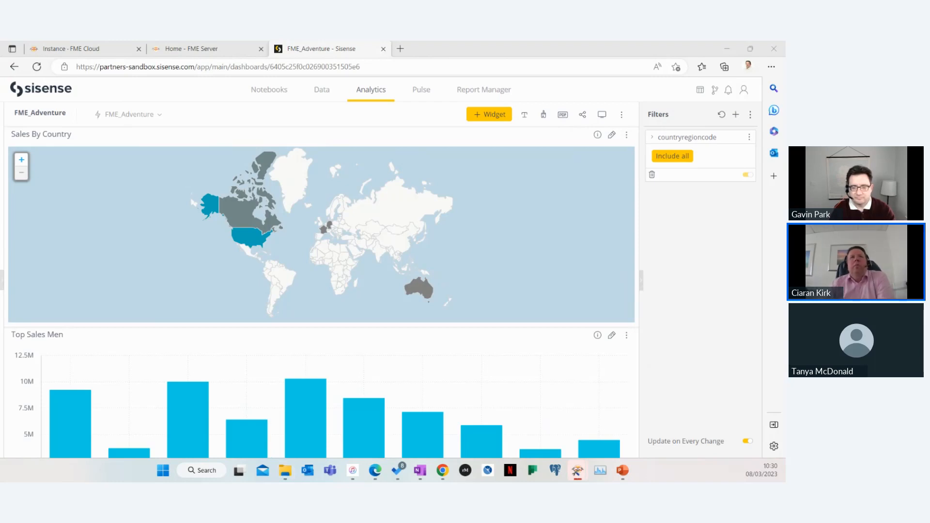
Switch to the Data Quality Report workspace and review the Tester parameters and the downstream report transformers
{"action": "left_click_drag", "start_coordinate": [372, 132], "coordinate": [475, 81]}
{"action": "left_click", "coordinate": [612, 80]}
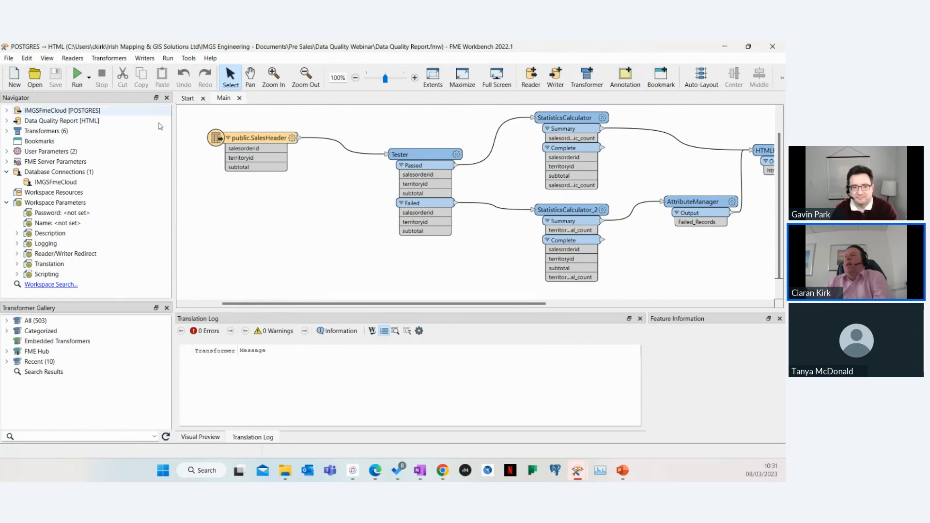
{"action": "double_click", "coordinate": [230, 148]}
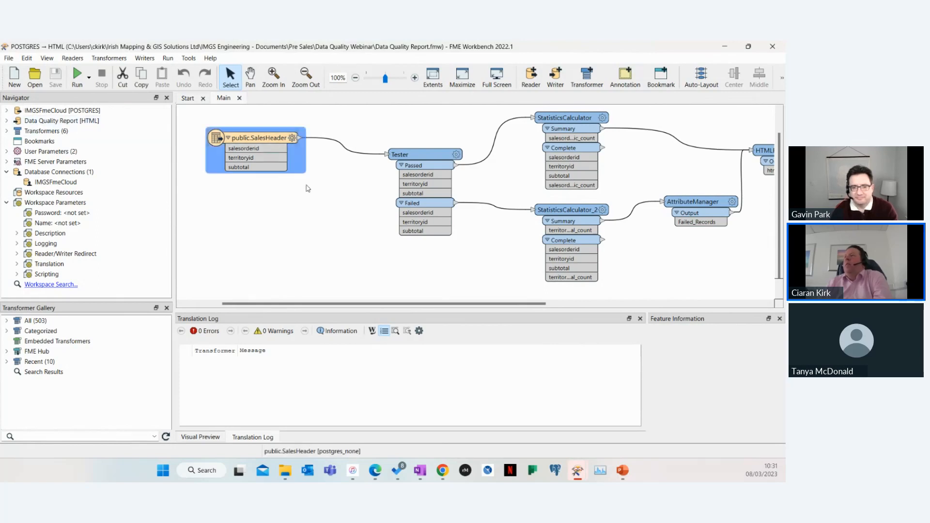
{"action": "left_click", "coordinate": [525, 390]}
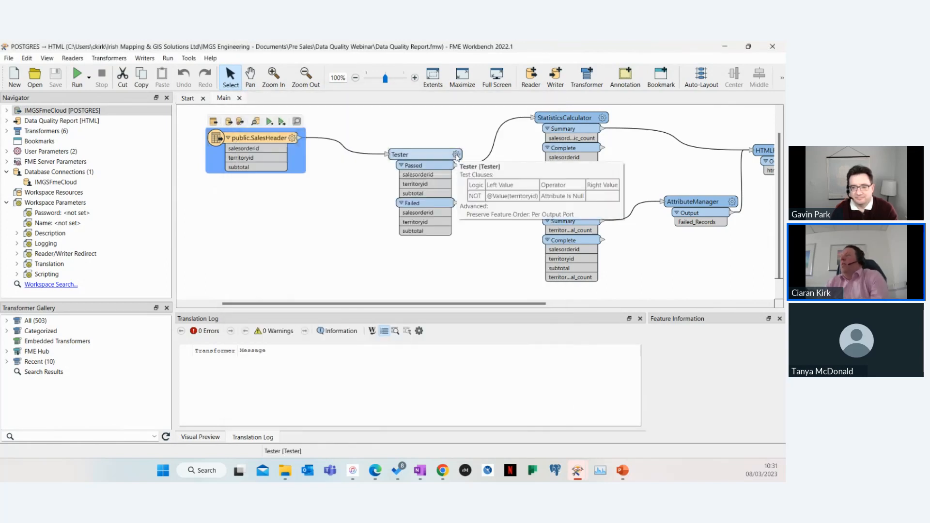
{"action": "left_click", "coordinate": [457, 155]}
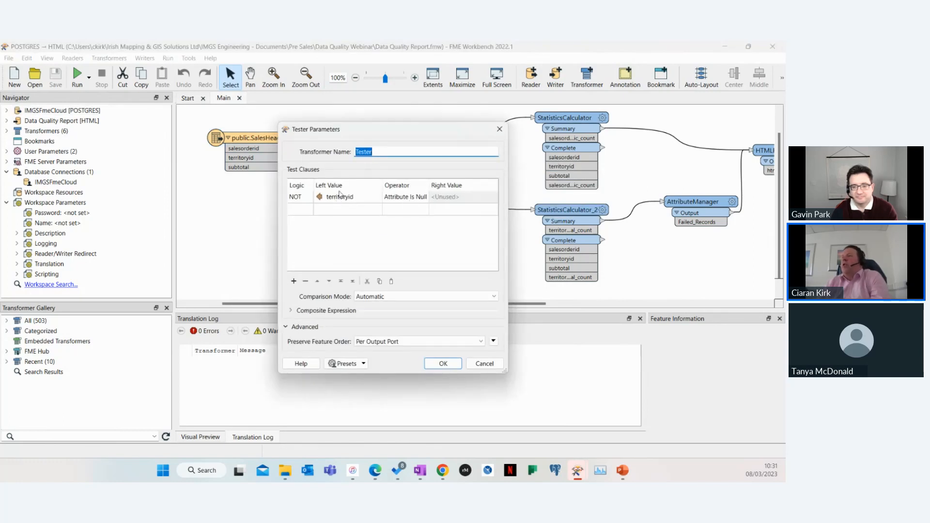
{"action": "left_click", "coordinate": [485, 364]}
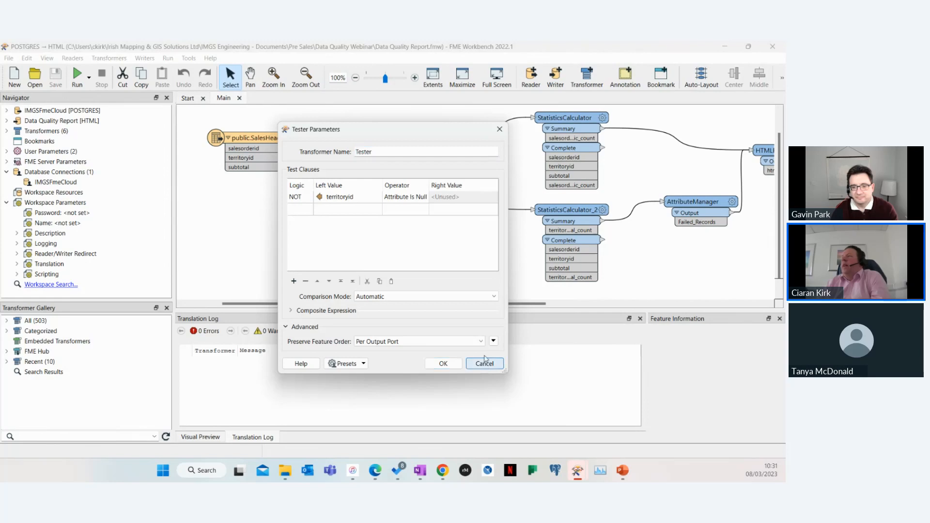
{"action": "left_click_drag", "start_coordinate": [385, 304], "coordinate": [474, 310]}
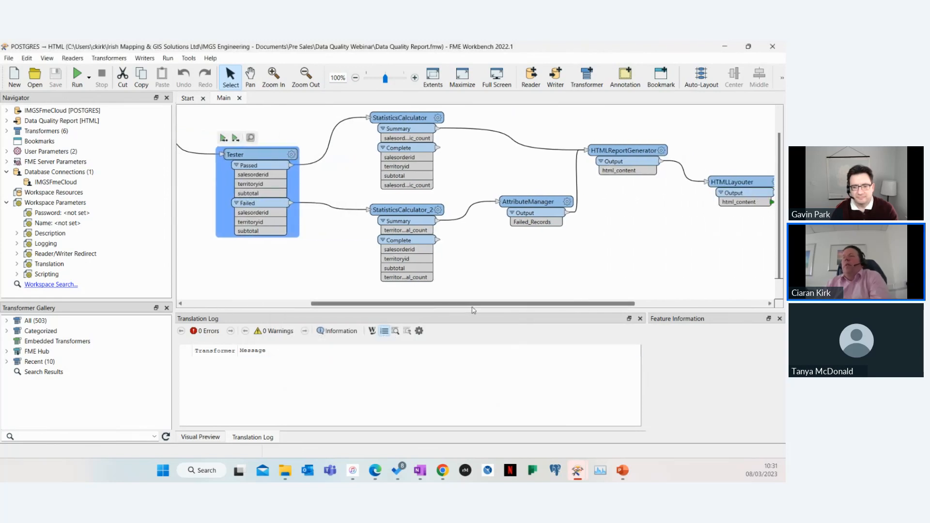
{"action": "mouse_move", "coordinate": [535, 311]}
{"action": "left_mouse_down"}
{"action": "mouse_move", "coordinate": [451, 298]}
{"action": "mouse_move", "coordinate": [546, 303]}
{"action": "left_mouse_up"}
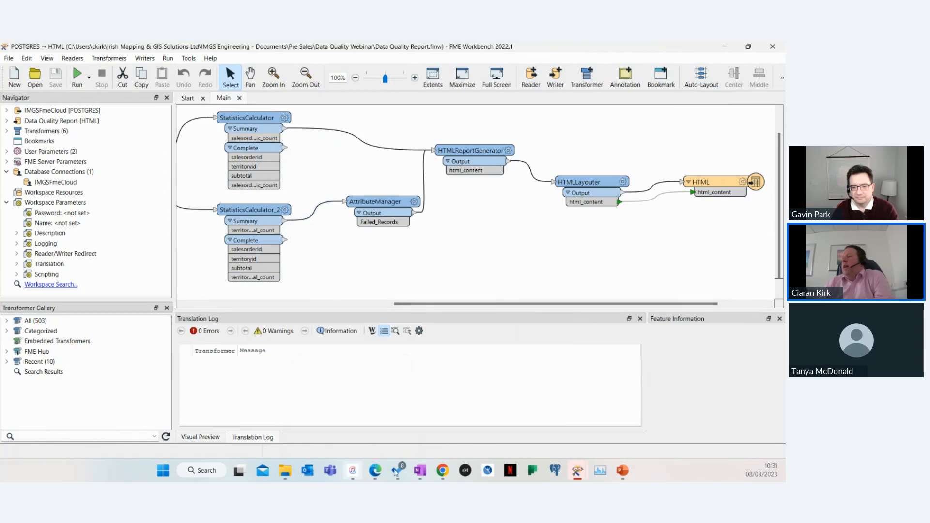
Return to FME Server in the browser and open the Workspace Apps management list
{"action": "left_click", "coordinate": [375, 470]}
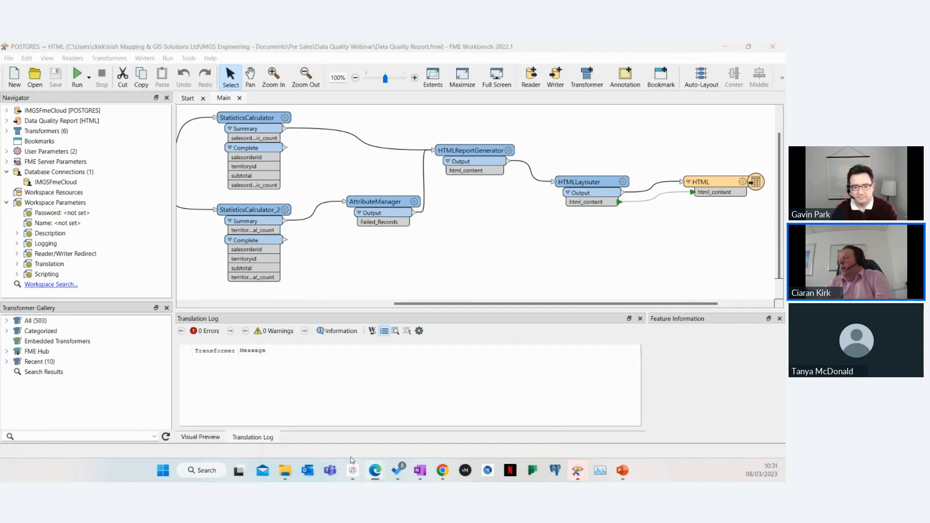
{"action": "mouse_move", "coordinate": [387, 477]}
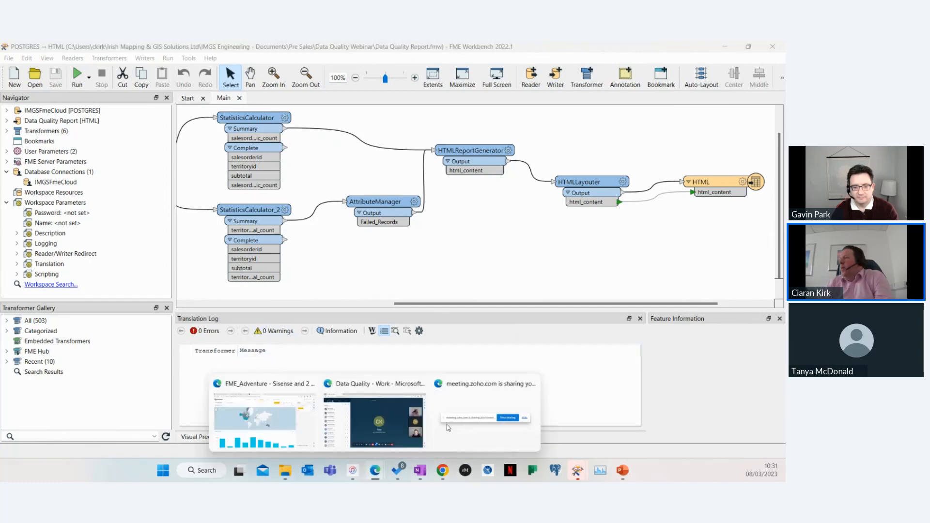
{"action": "left_click", "coordinate": [232, 412]}
{"action": "left_click", "coordinate": [182, 51]}
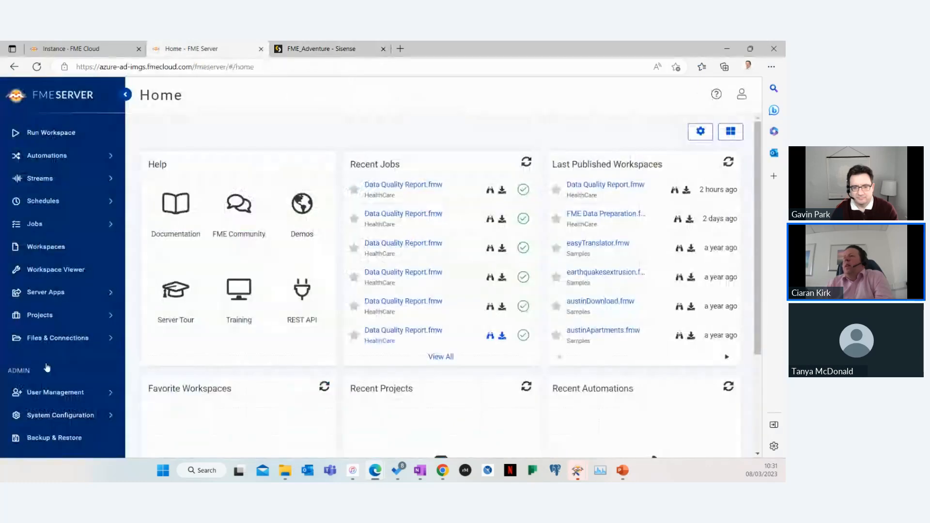
{"action": "left_click", "coordinate": [44, 293]}
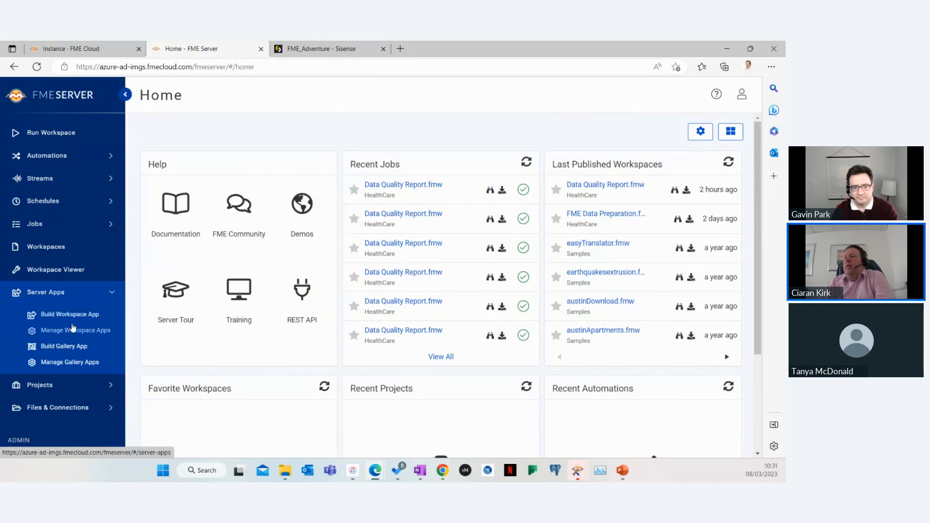
{"action": "left_click", "coordinate": [71, 332]}
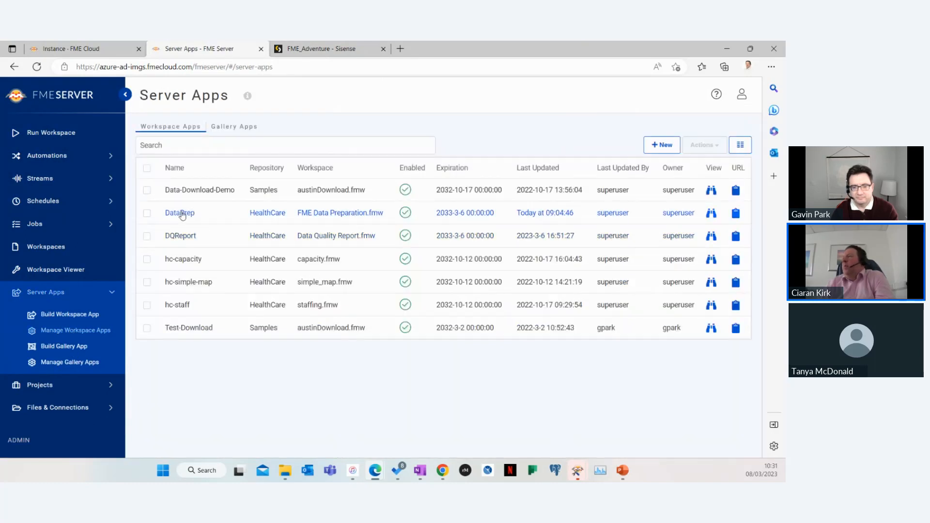
Open the DataPrep workspace app and review its repository, workspace, service and expiration settings
{"action": "left_click", "coordinate": [239, 222]}
{"action": "scroll", "coordinate": [567, 300], "scroll_direction": "down", "scroll_amount": 3}
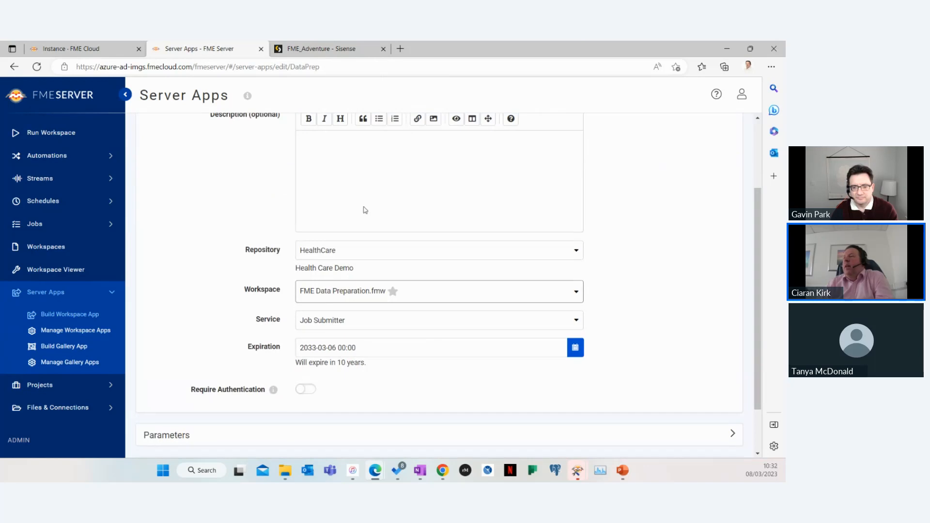
{"action": "scroll", "coordinate": [339, 246], "scroll_direction": "up", "scroll_amount": 3}
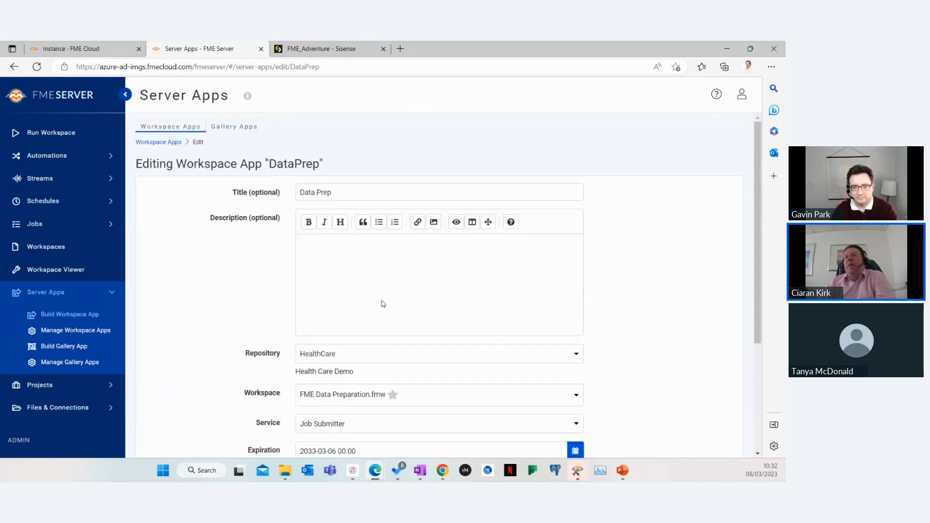
{"action": "scroll", "coordinate": [383, 304], "scroll_direction": "down", "scroll_amount": 1}
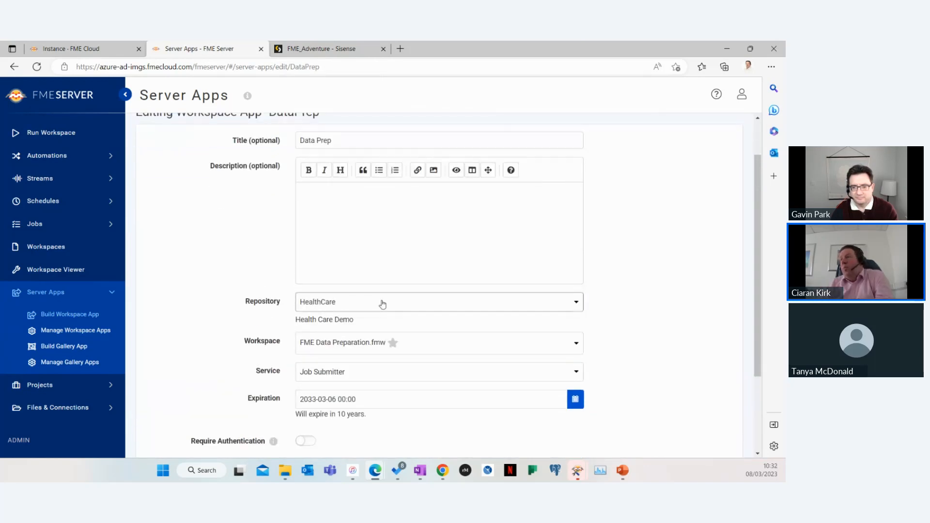
{"action": "left_click", "coordinate": [331, 373]}
{"action": "left_click", "coordinate": [331, 372]}
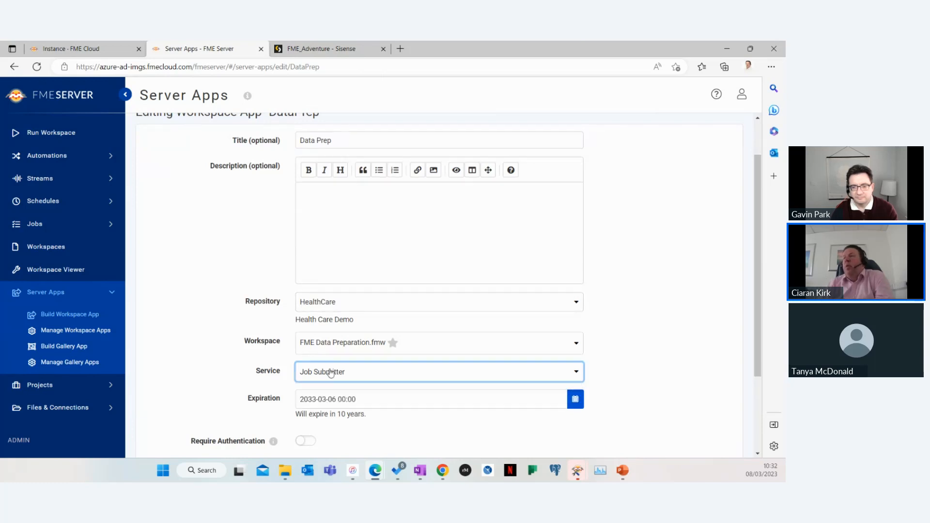
Open the DataQualityPortal gallery app from Manage Gallery Apps and save it
{"action": "left_click", "coordinate": [70, 363]}
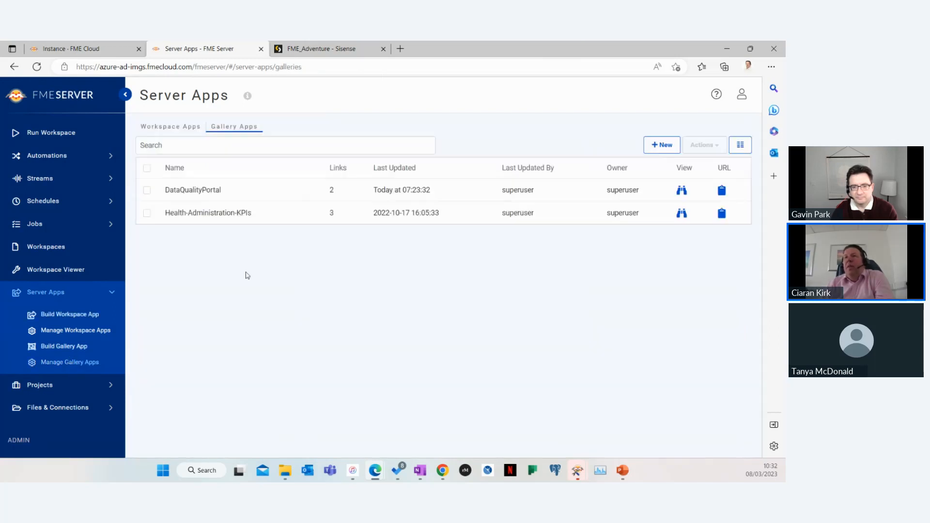
{"action": "left_click", "coordinate": [209, 191]}
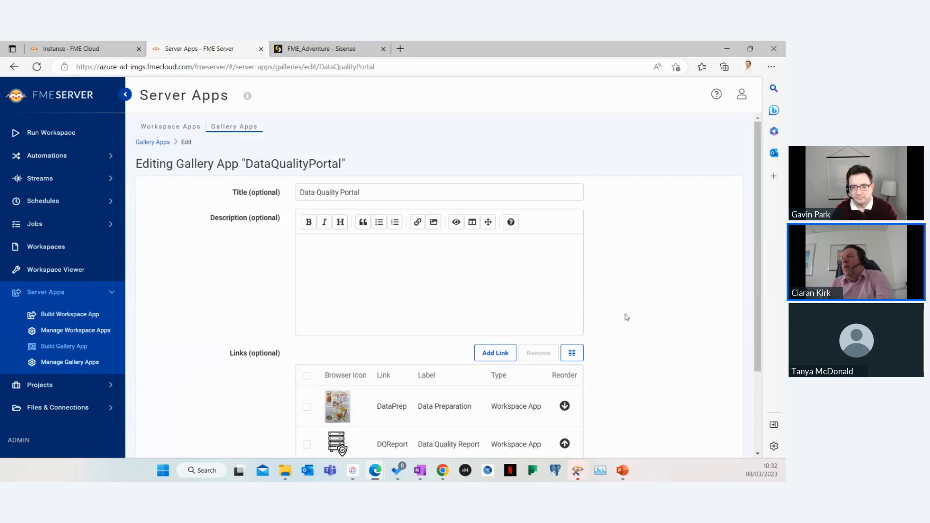
{"action": "scroll", "coordinate": [480, 298], "scroll_direction": "down", "scroll_amount": 3}
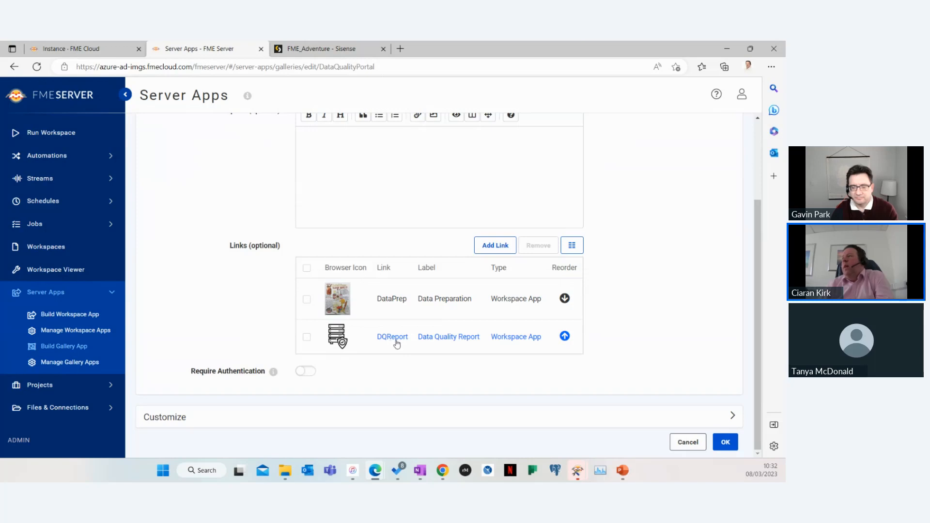
{"action": "left_click", "coordinate": [727, 443]}
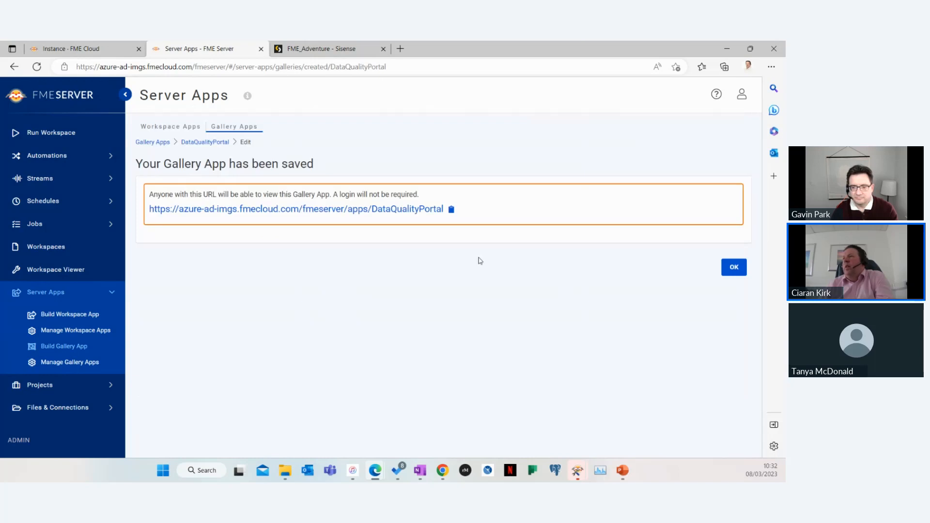
Open the Data Quality Portal app URL and run the Data Quality Report with the IMGSFmeCloud connection
{"action": "left_click", "coordinate": [328, 209]}
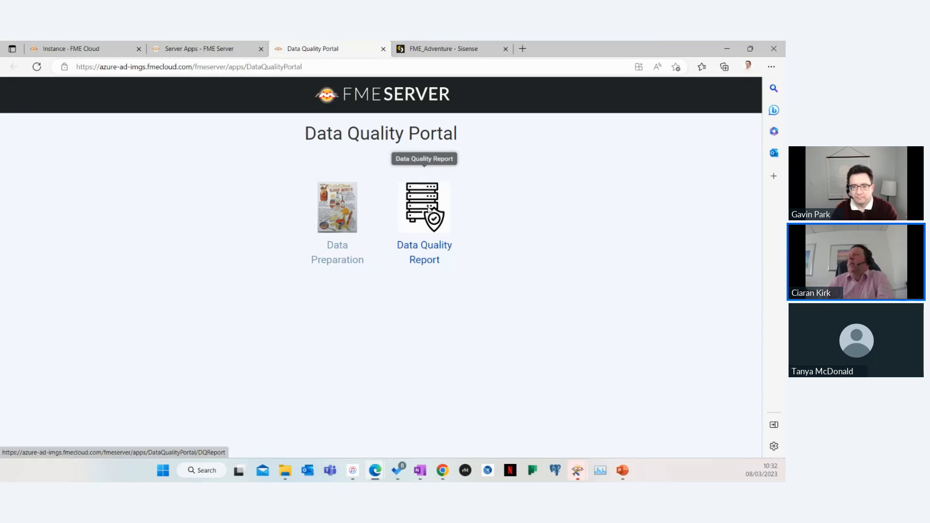
{"action": "left_click", "coordinate": [429, 209]}
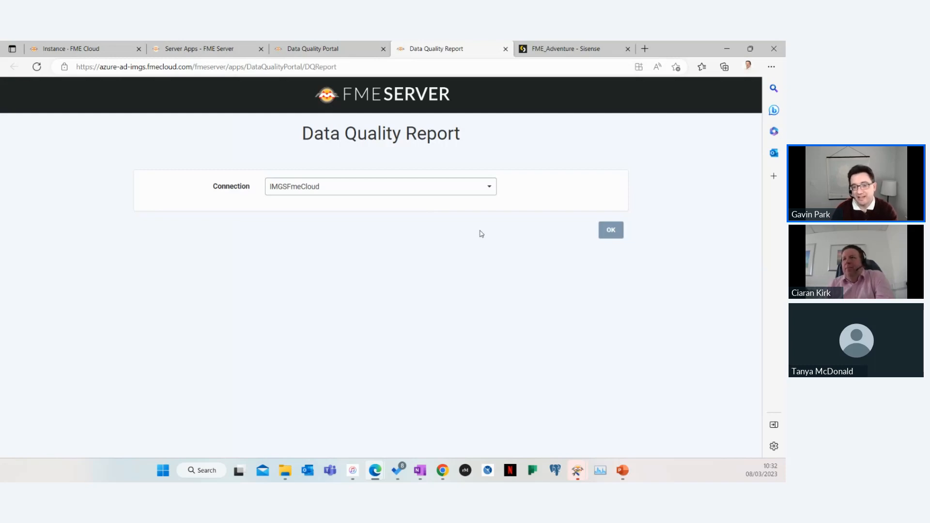
{"action": "left_click", "coordinate": [610, 229]}
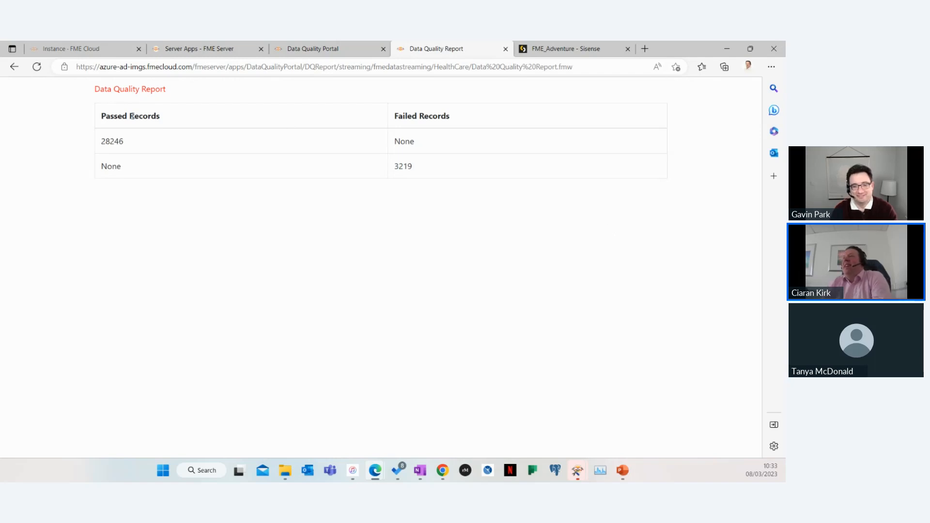
{"action": "triple_click", "coordinate": [171, 103]}
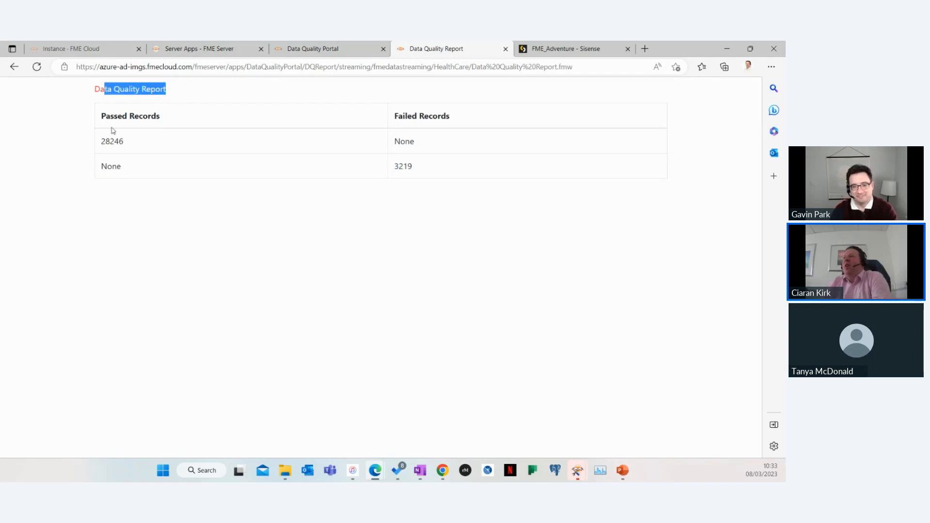
{"action": "double_click", "coordinate": [153, 146]}
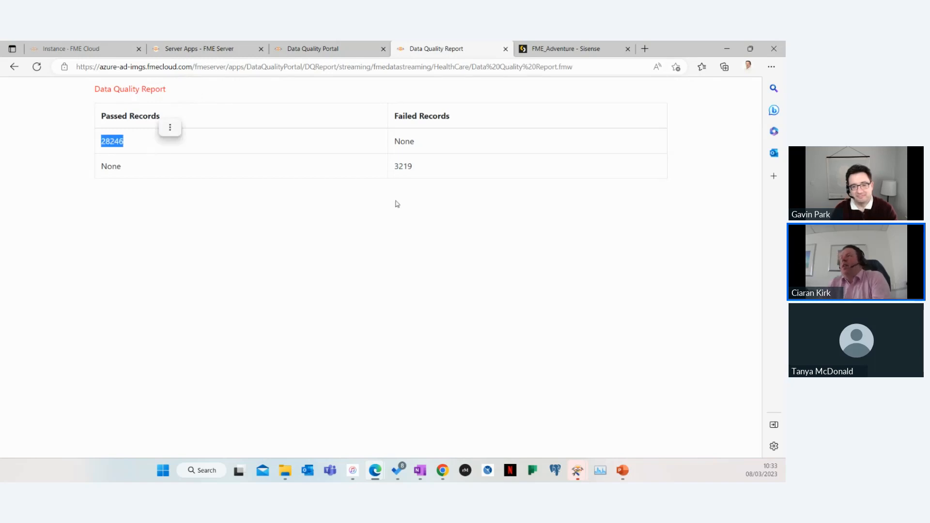
Review the report's failed record count, then bring up the FME Data Preparation workspace in Workbench and maximize it
{"action": "double_click", "coordinate": [409, 167]}
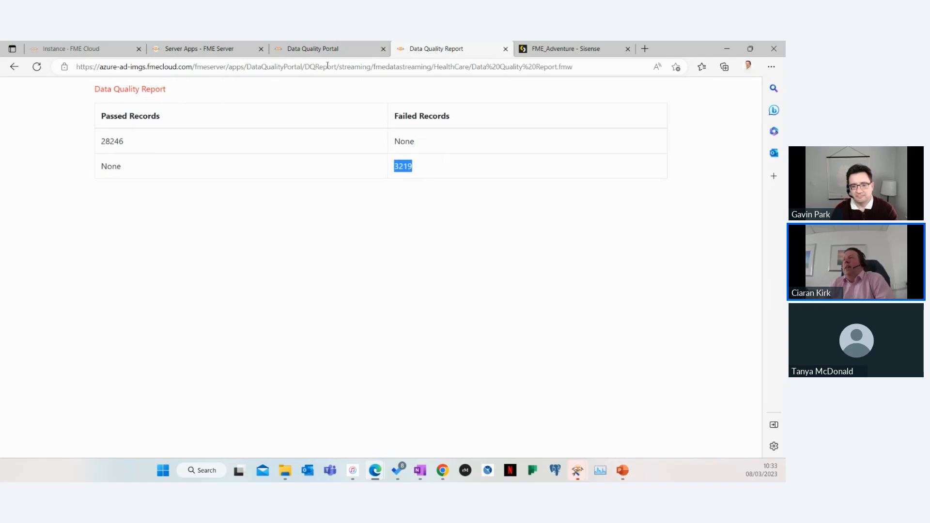
{"action": "left_click", "coordinate": [304, 49]}
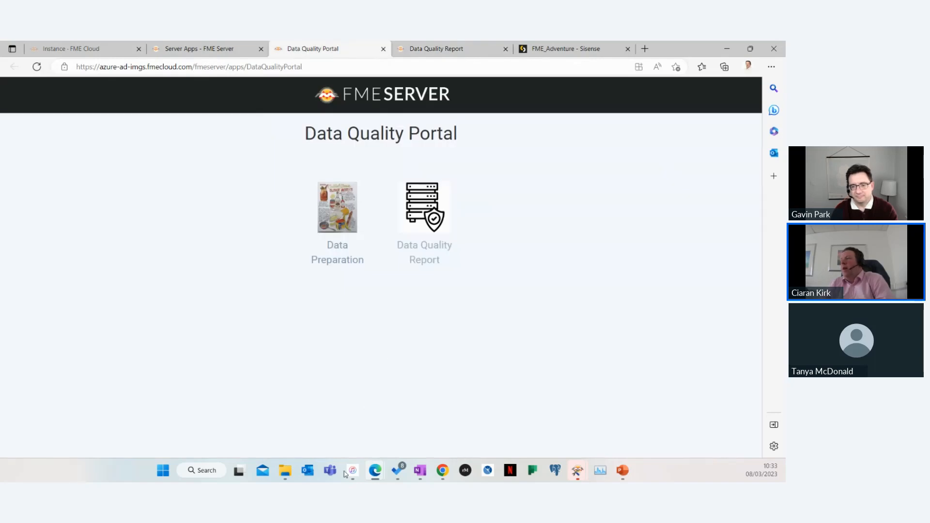
{"action": "left_click", "coordinate": [286, 470]}
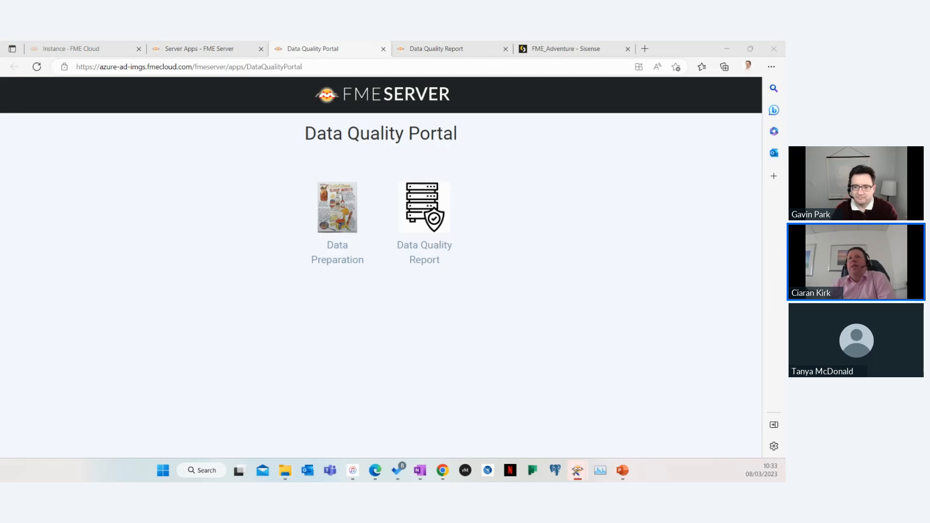
{"action": "left_click_drag", "start_coordinate": [83, 131], "coordinate": [524, 103]}
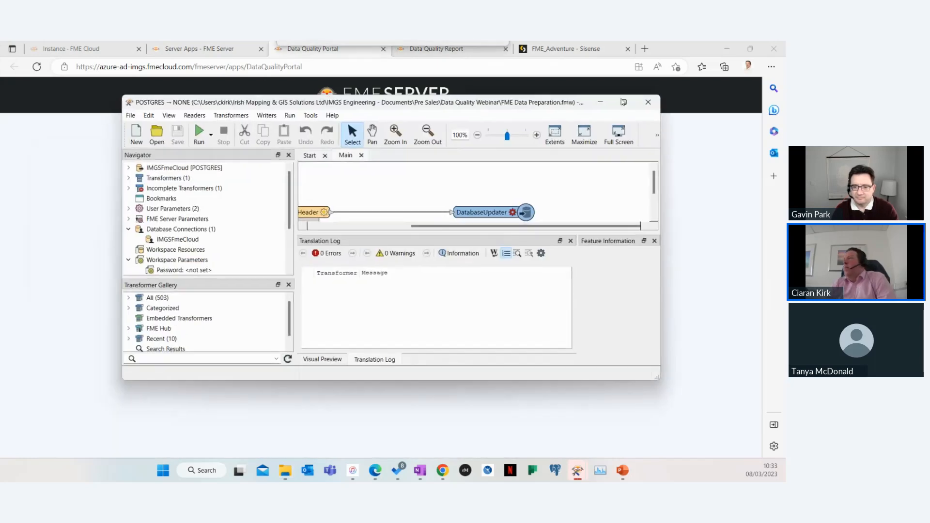
{"action": "left_click", "coordinate": [624, 102]}
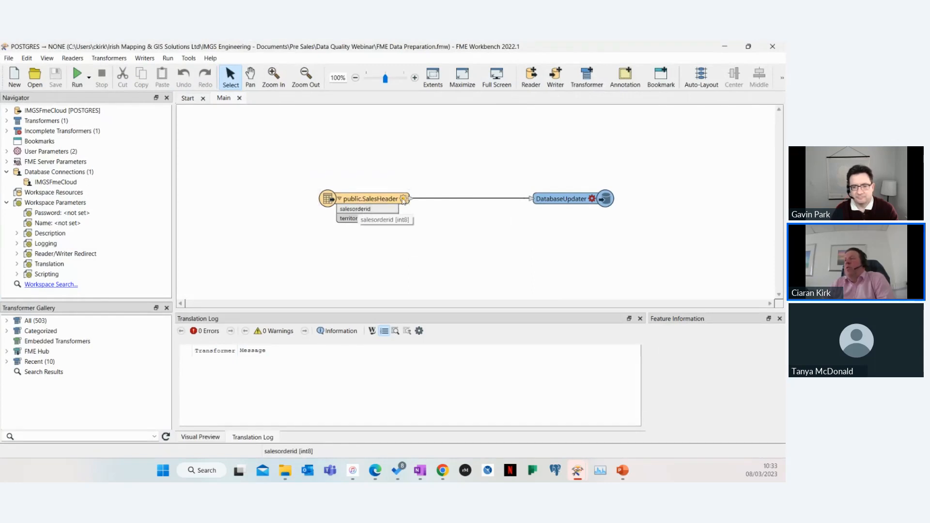
Inspect the WHERE clause in the public.SalesHeader reader's Feature Type parameters, then close the dialog without changes
{"action": "left_click", "coordinate": [403, 200]}
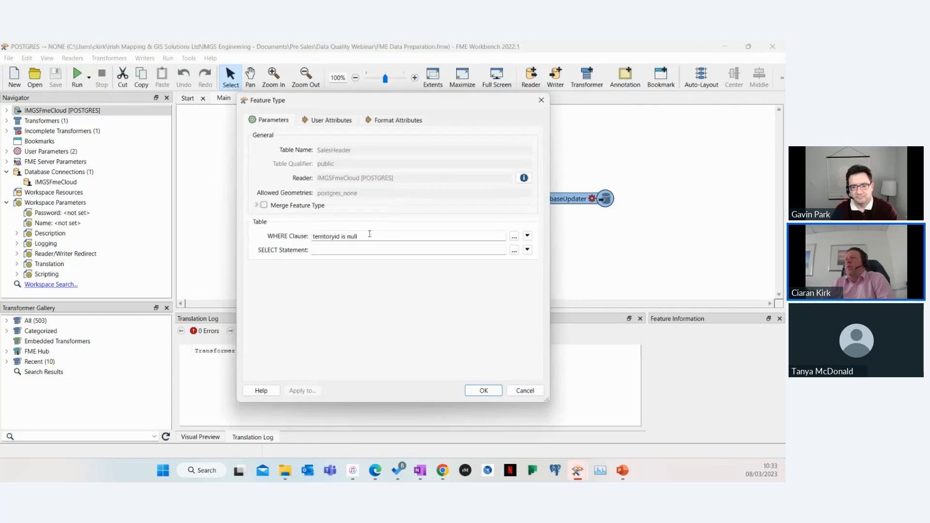
{"action": "key", "text": "ctrl+a"}
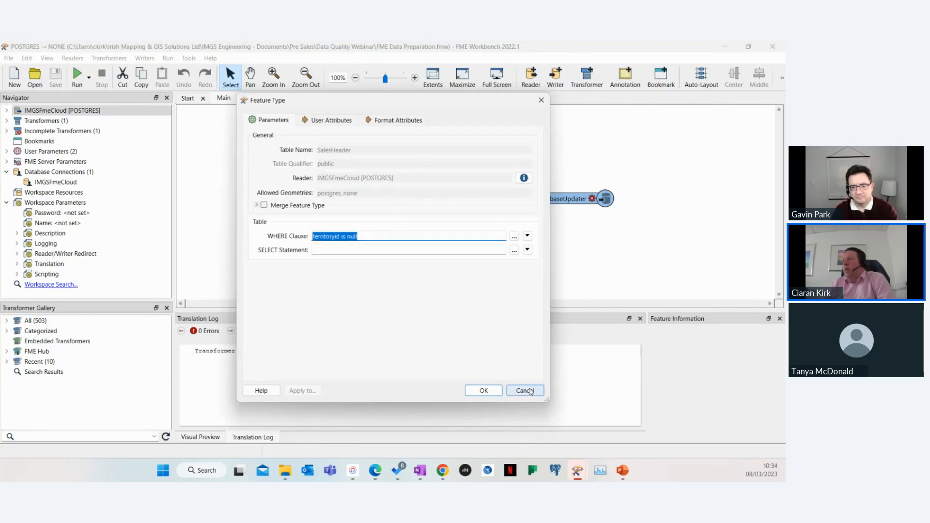
{"action": "left_click", "coordinate": [526, 391]}
Inspect the DatabaseUpdater parameters, including the territoryid column's update value, then close without changes
{"action": "left_click", "coordinate": [589, 199]}
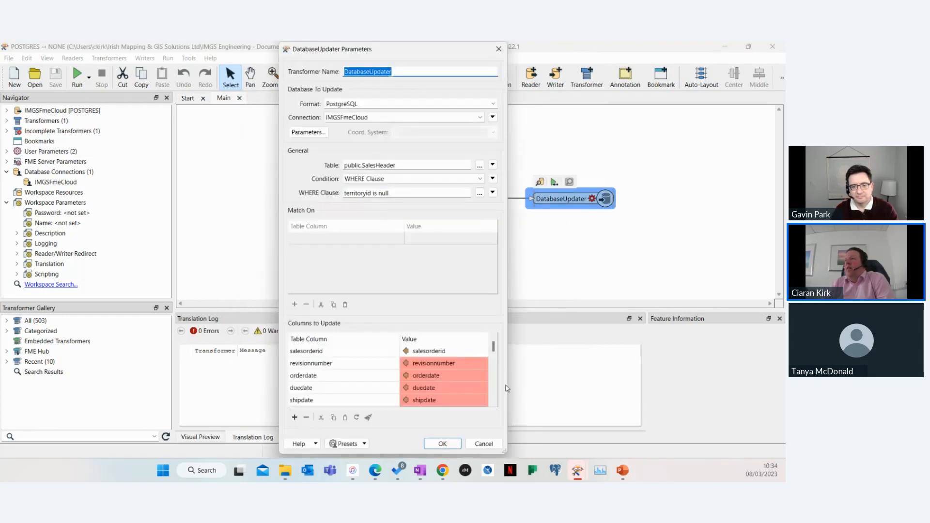
{"action": "scroll", "coordinate": [492, 359], "scroll_direction": "down", "scroll_amount": 3}
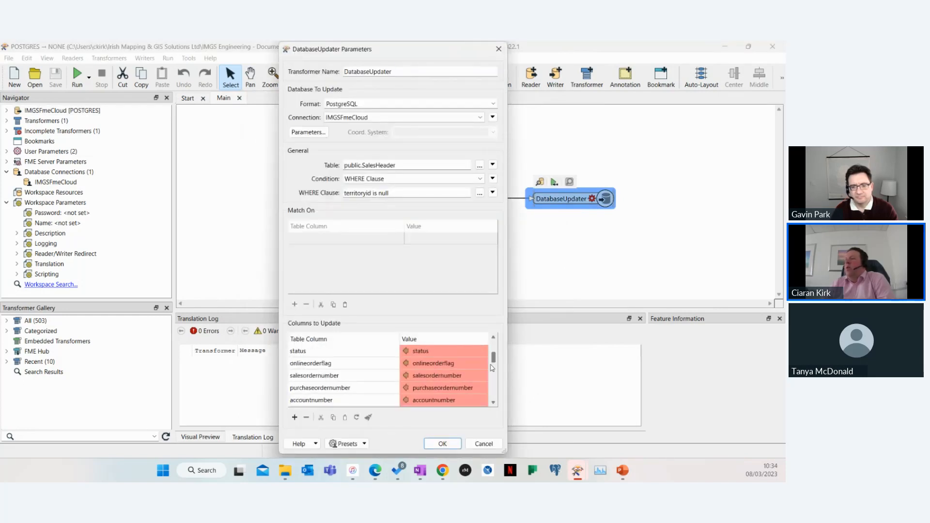
{"action": "left_click", "coordinate": [455, 387]}
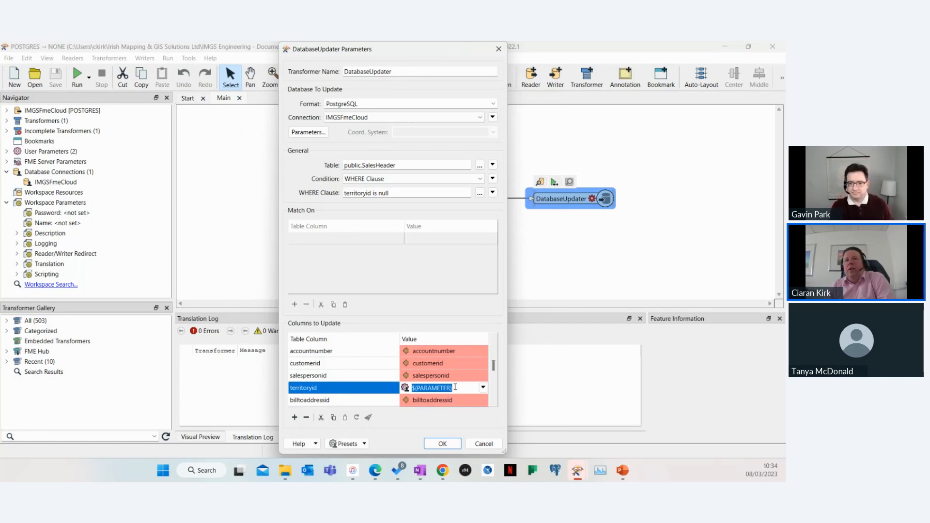
{"action": "left_click", "coordinate": [484, 444]}
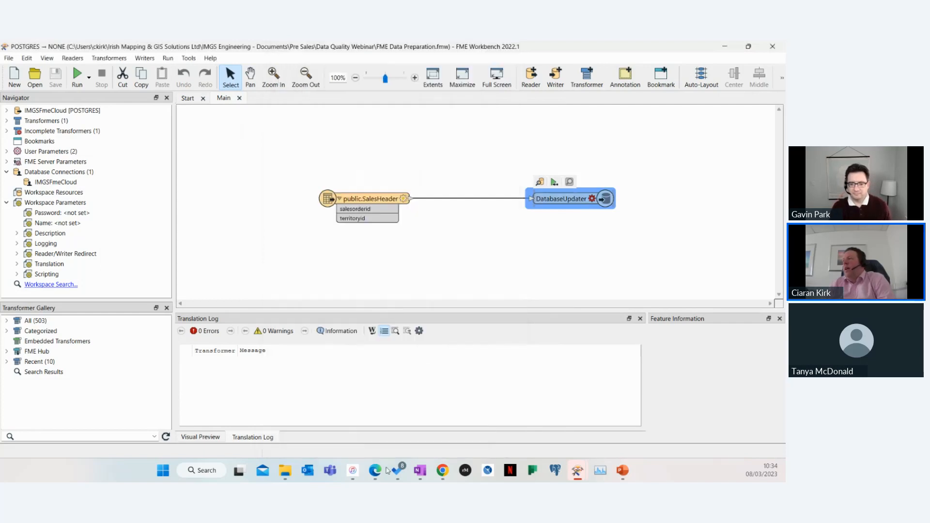
Return to the browser portal, open the Data Preparation app, choose UK and run it
{"action": "mouse_move", "coordinate": [380, 473]}
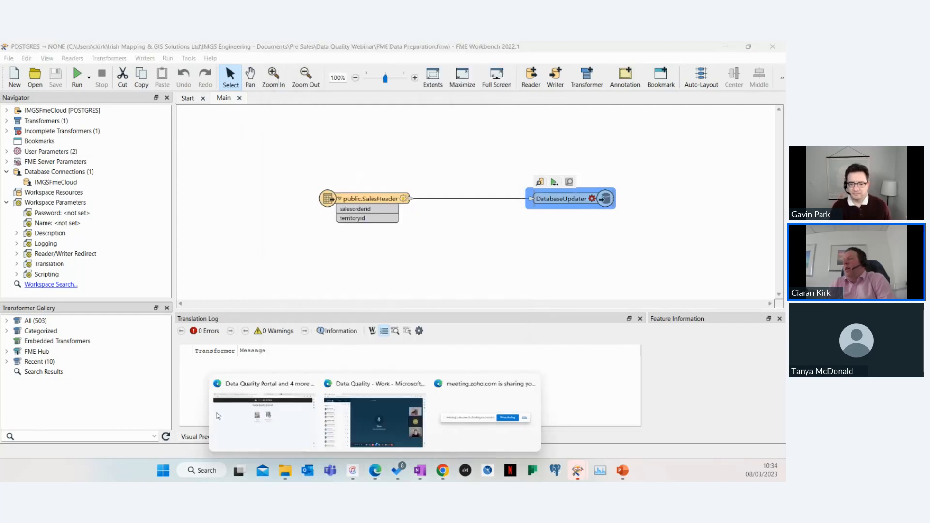
{"action": "left_click", "coordinate": [254, 429]}
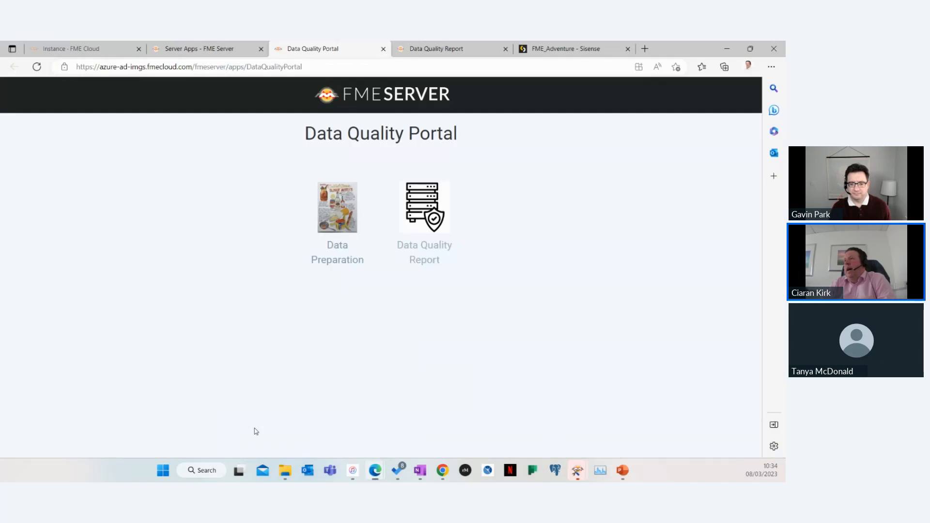
{"action": "left_click", "coordinate": [337, 212]}
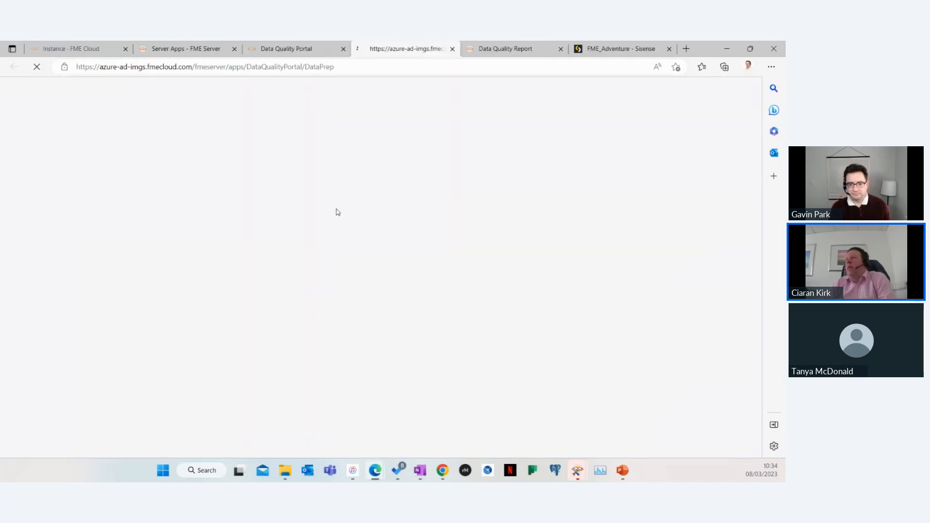
{"action": "left_click", "coordinate": [386, 190]}
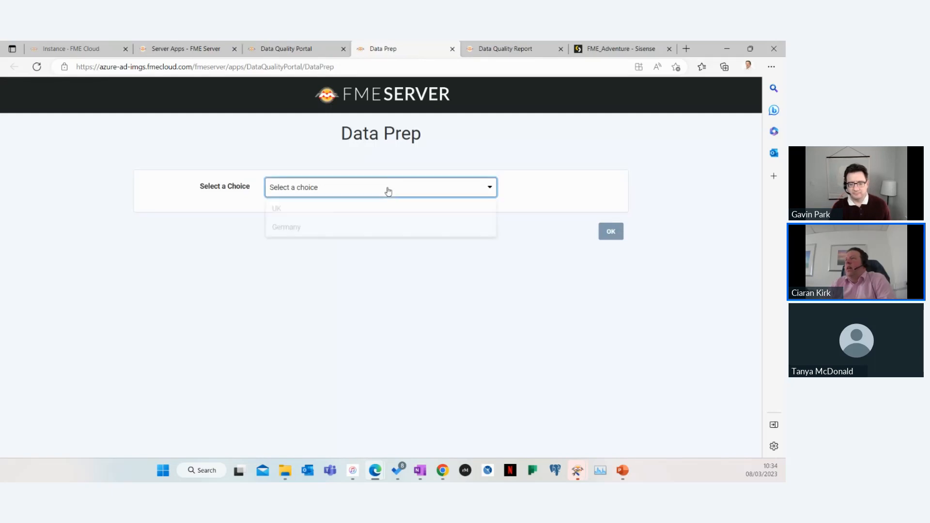
{"action": "left_click", "coordinate": [306, 213]}
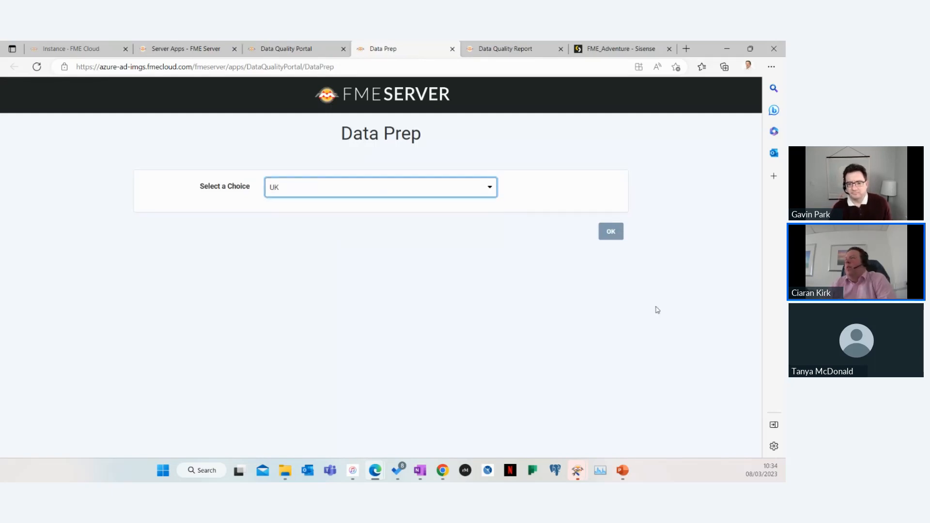
{"action": "left_click", "coordinate": [612, 236]}
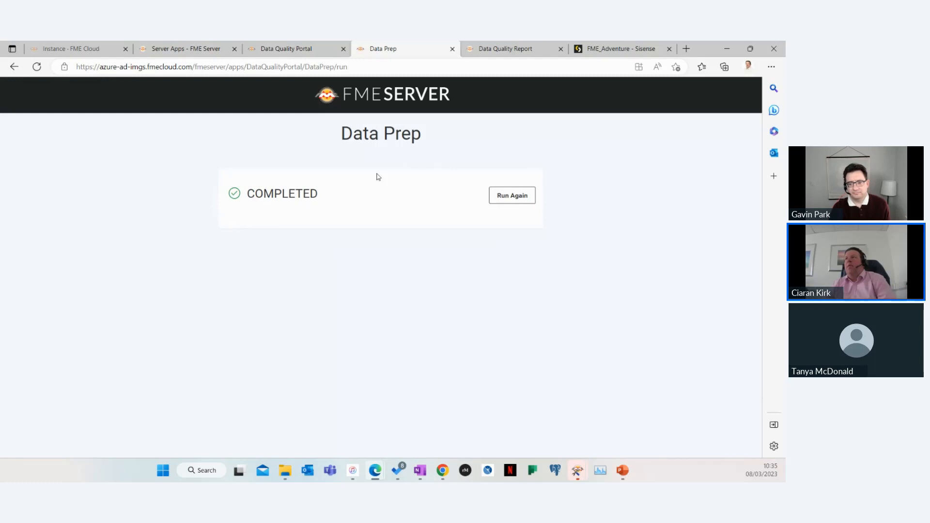
Run the Data Quality Report again from the portal and review its passed and failed record counts
{"action": "left_click", "coordinate": [285, 50]}
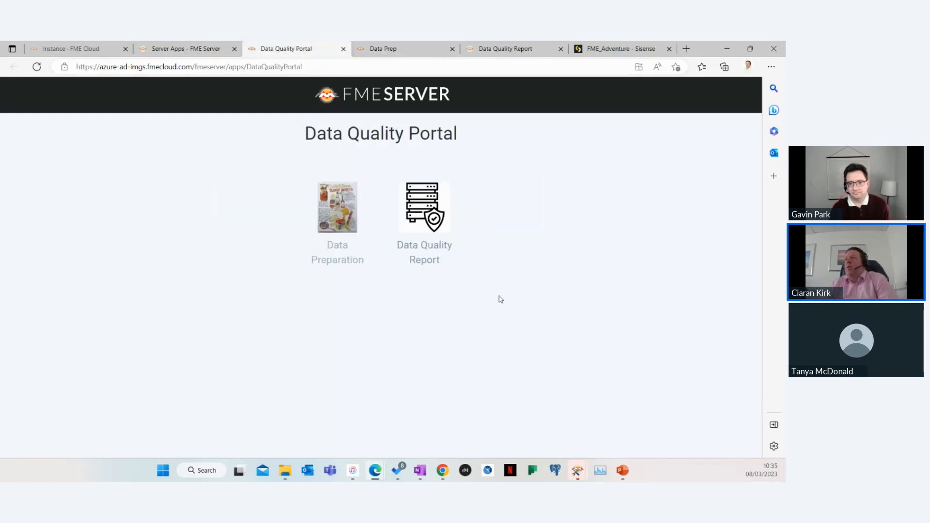
{"action": "left_click", "coordinate": [424, 219]}
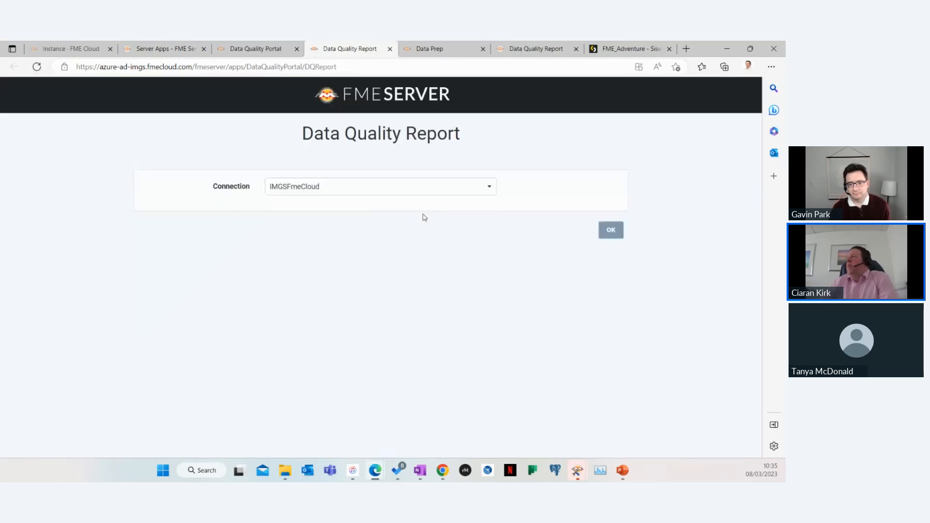
{"action": "left_click", "coordinate": [611, 232]}
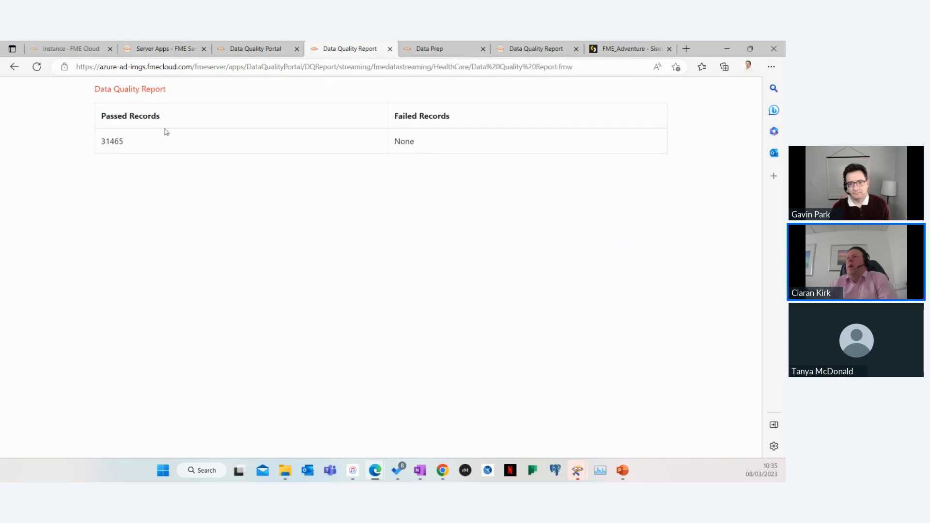
{"action": "double_click", "coordinate": [112, 142]}
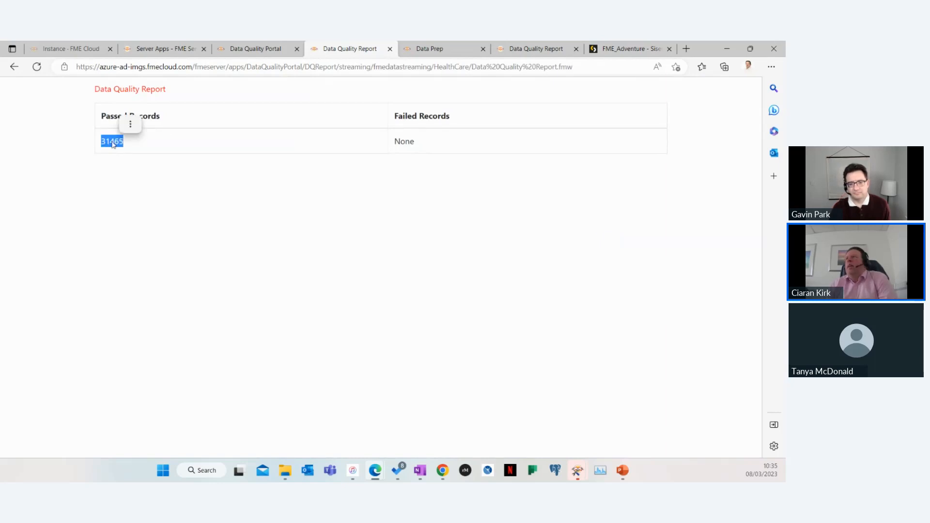
{"action": "double_click", "coordinate": [404, 141]}
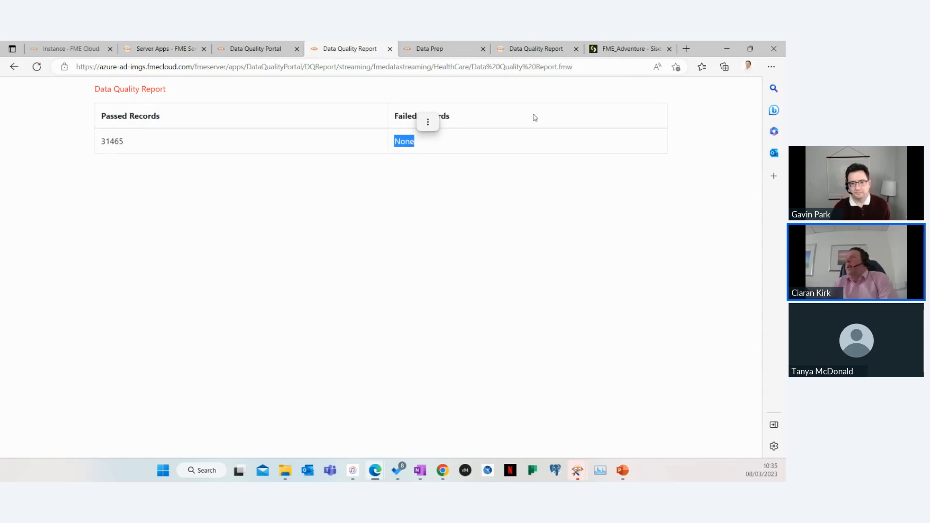
Hard-reload the FME_Adventure Sisense dashboard with an emptied cache using the browser developer tools, then close them
{"action": "left_click", "coordinate": [632, 51]}
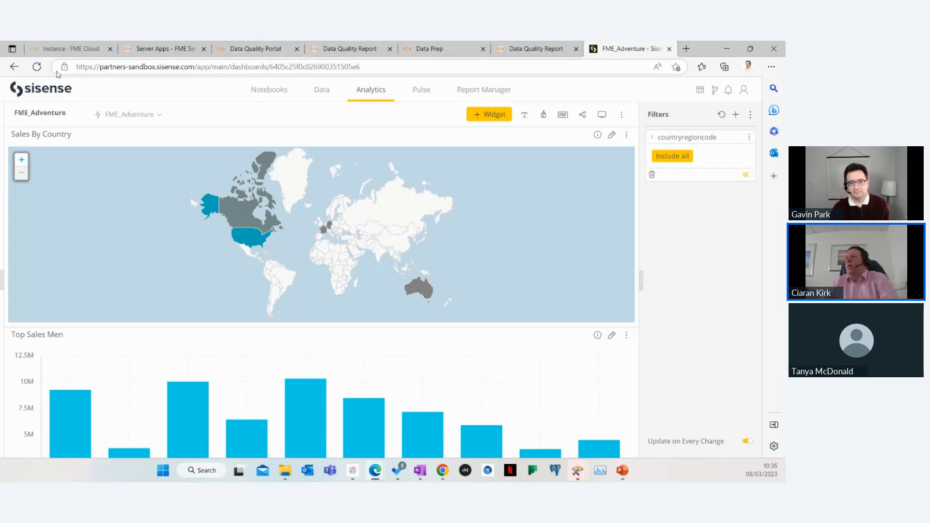
{"action": "left_click", "coordinate": [150, 66]}
{"action": "left_click", "coordinate": [436, 71]}
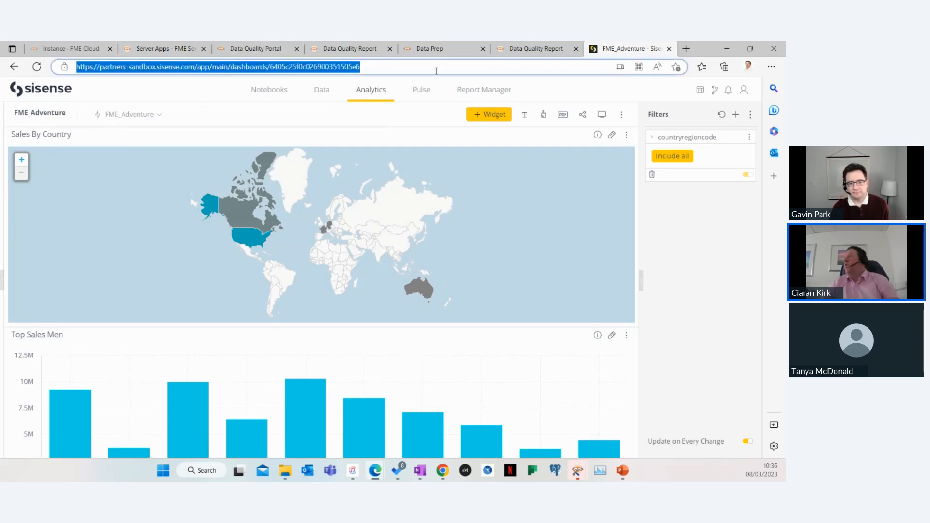
{"action": "left_click", "coordinate": [398, 69]}
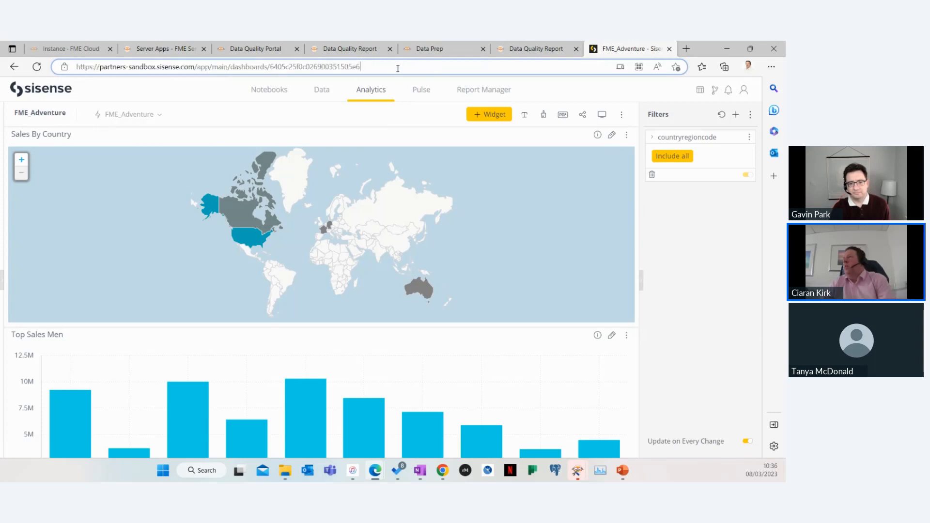
{"action": "key", "text": "F12"}
{"action": "right_click", "coordinate": [37, 66]}
{"action": "left_click", "coordinate": [64, 103]}
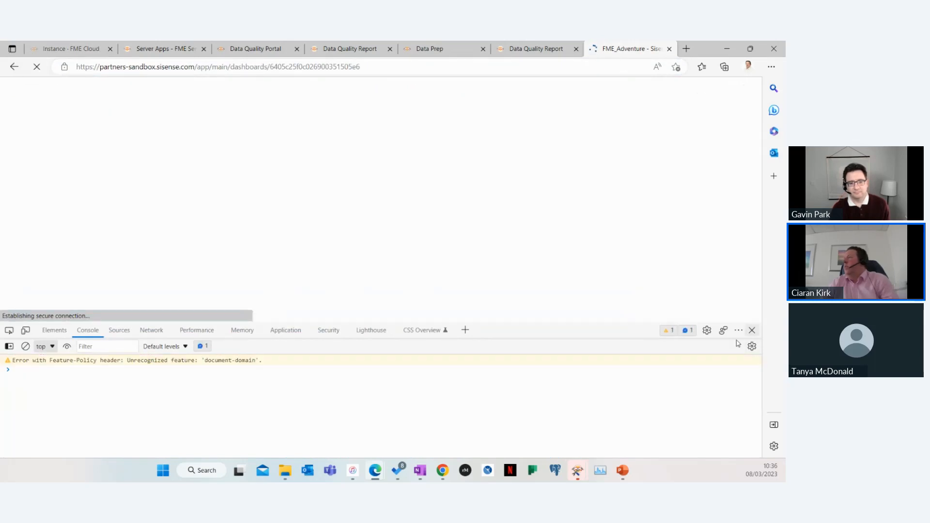
{"action": "left_click", "coordinate": [751, 330]}
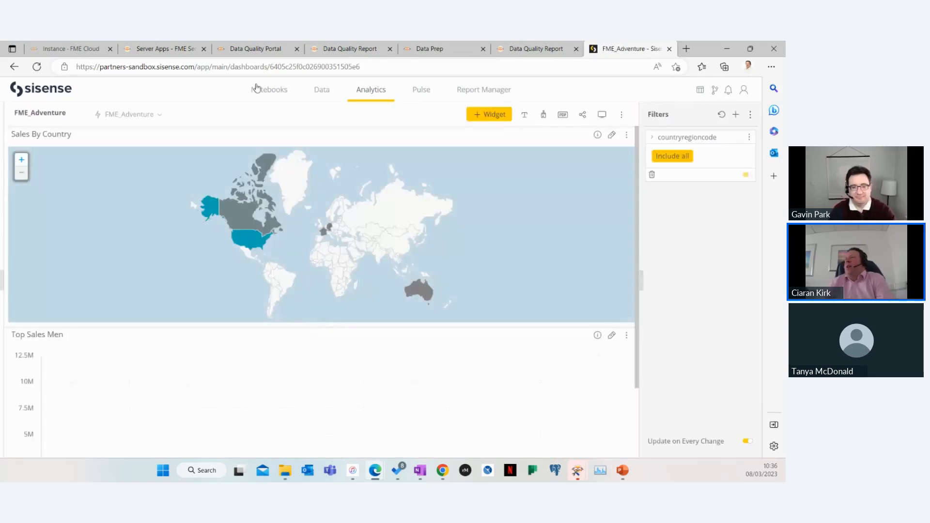
Return to FME Server and open the DataPrep workspace app from the Workspace Apps list to review its settings
{"action": "left_click", "coordinate": [286, 51]}
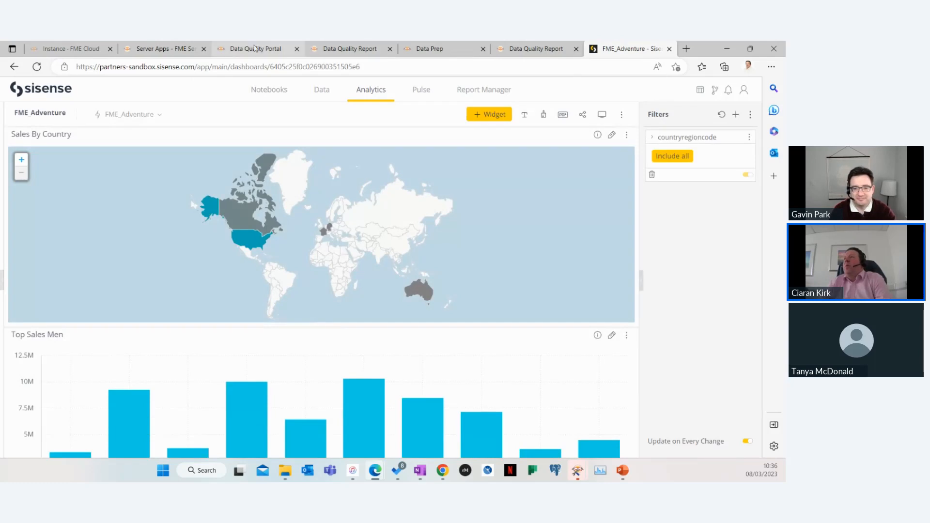
{"action": "left_click", "coordinate": [345, 51]}
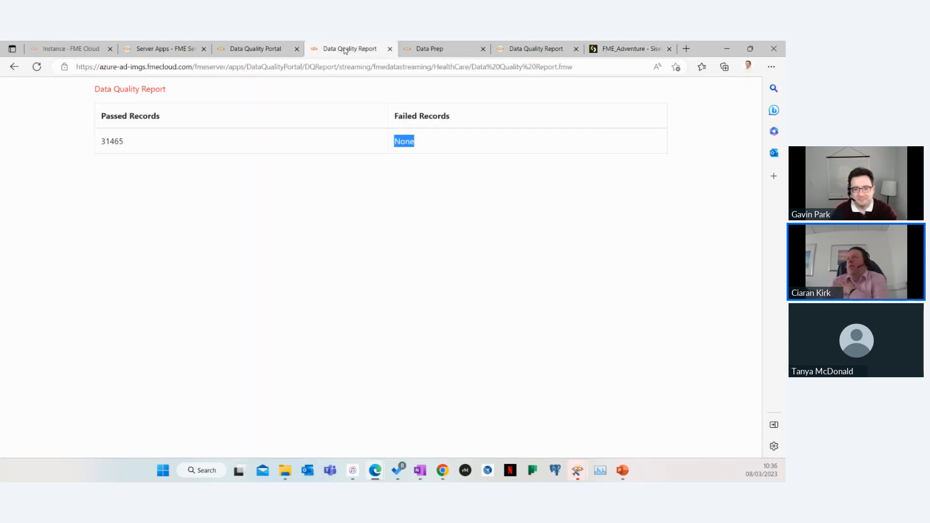
{"action": "left_click", "coordinate": [256, 50]}
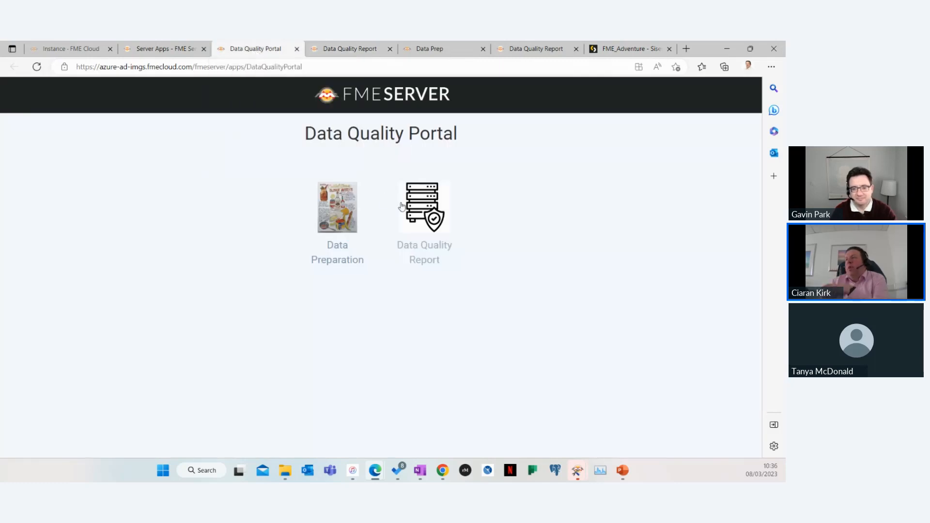
{"action": "left_click", "coordinate": [165, 48]}
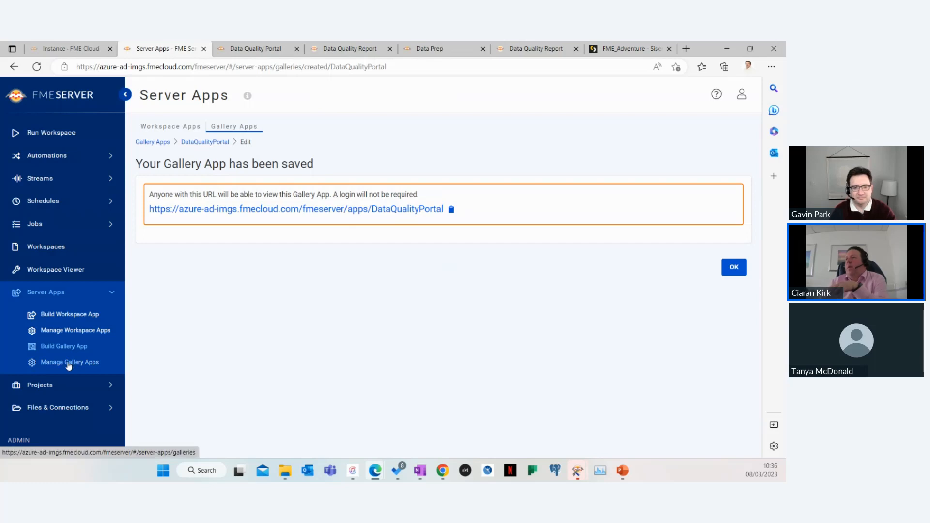
{"action": "left_click", "coordinate": [69, 362]}
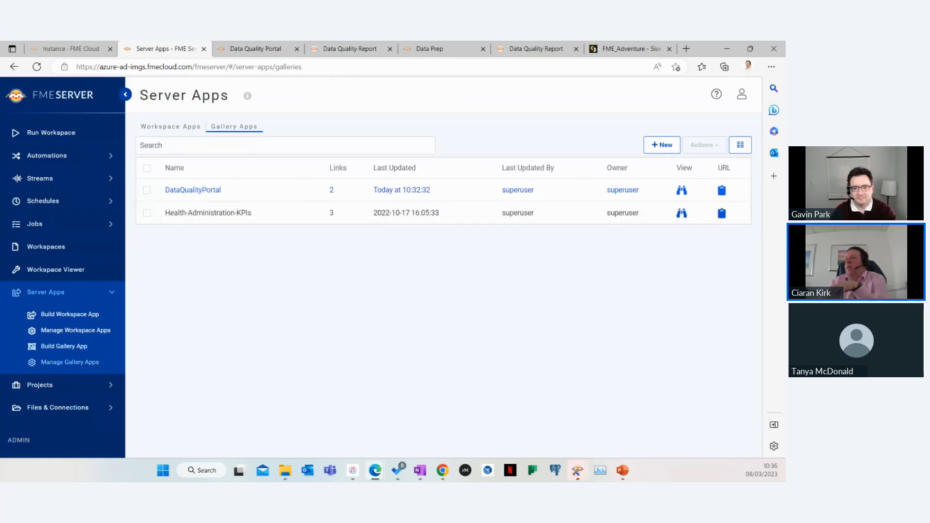
{"action": "left_click", "coordinate": [75, 330]}
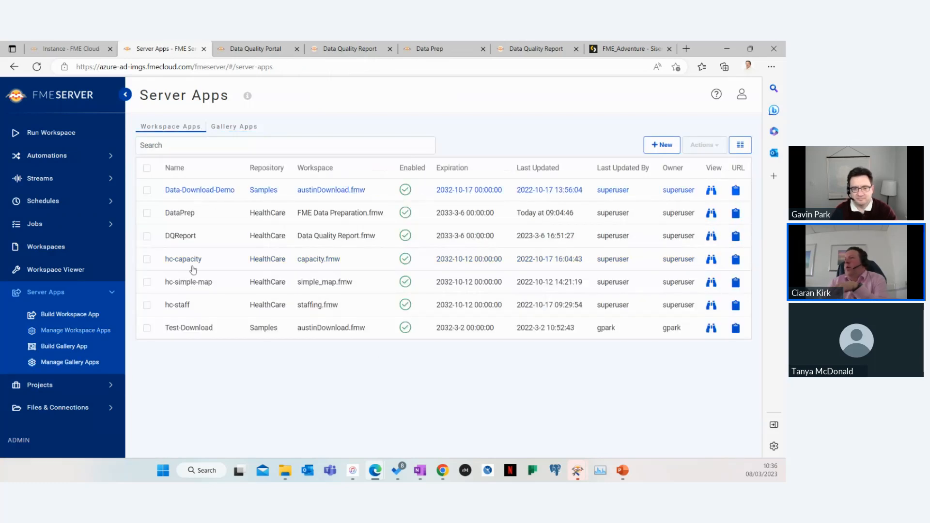
{"action": "left_click", "coordinate": [182, 214]}
{"action": "scroll", "coordinate": [617, 285], "scroll_direction": "down", "scroll_amount": 2}
{"action": "scroll", "coordinate": [382, 182], "scroll_direction": "up", "scroll_amount": 1}
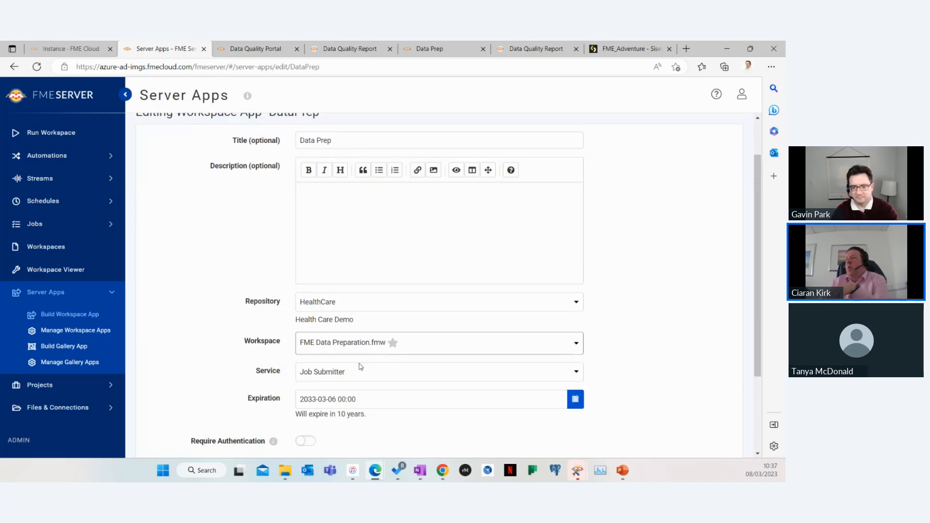
{"action": "scroll", "coordinate": [321, 327], "scroll_direction": "down", "scroll_amount": 1}
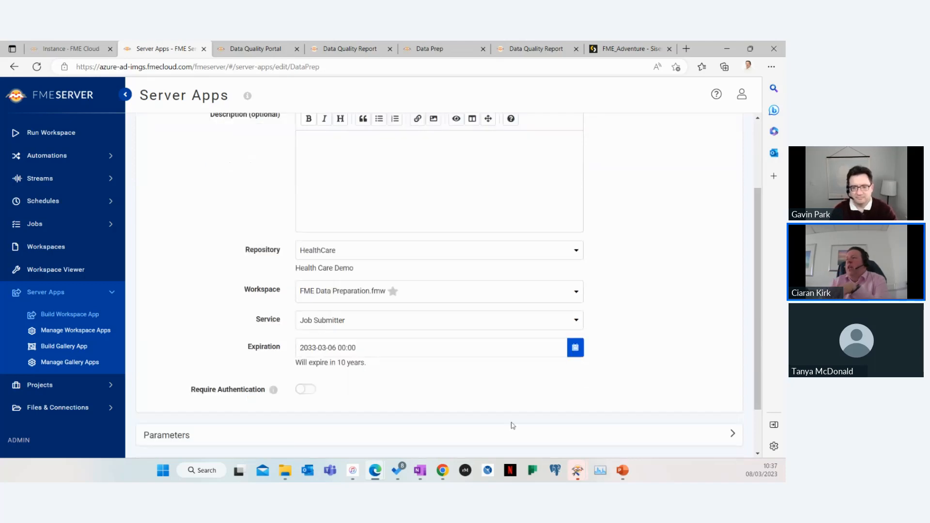
Expand the DataPrep app's parameters and inspect the options of its choice list
{"action": "scroll", "coordinate": [743, 382], "scroll_direction": "down", "scroll_amount": 1}
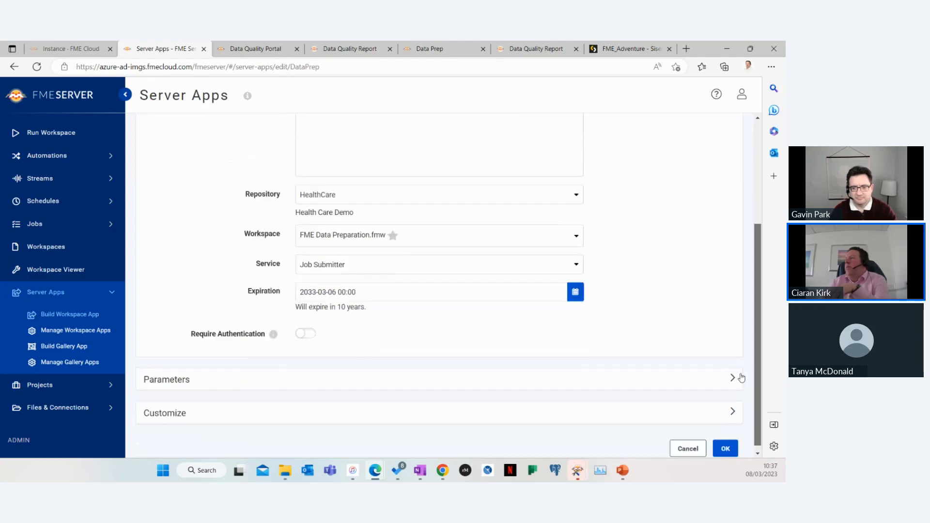
{"action": "left_click", "coordinate": [732, 378]}
{"action": "scroll", "coordinate": [533, 368], "scroll_direction": "down", "scroll_amount": 2}
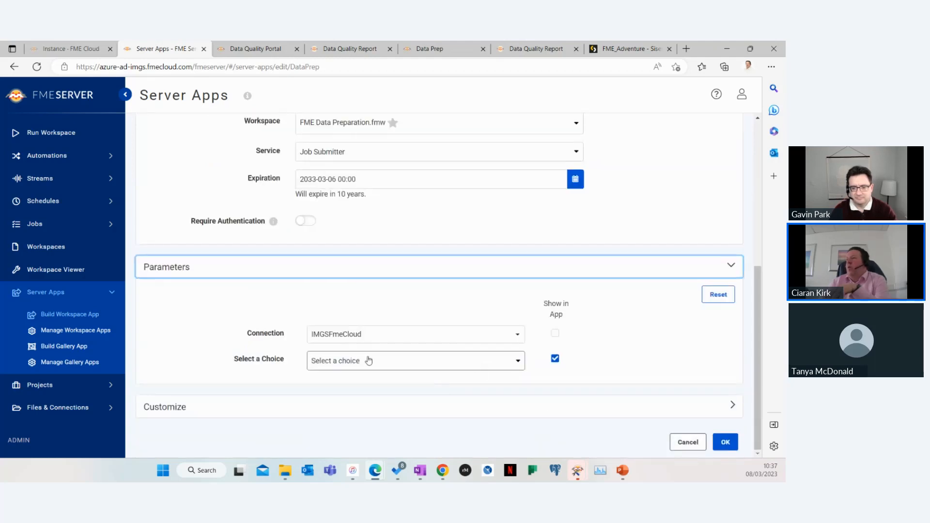
{"action": "left_click", "coordinate": [401, 369]}
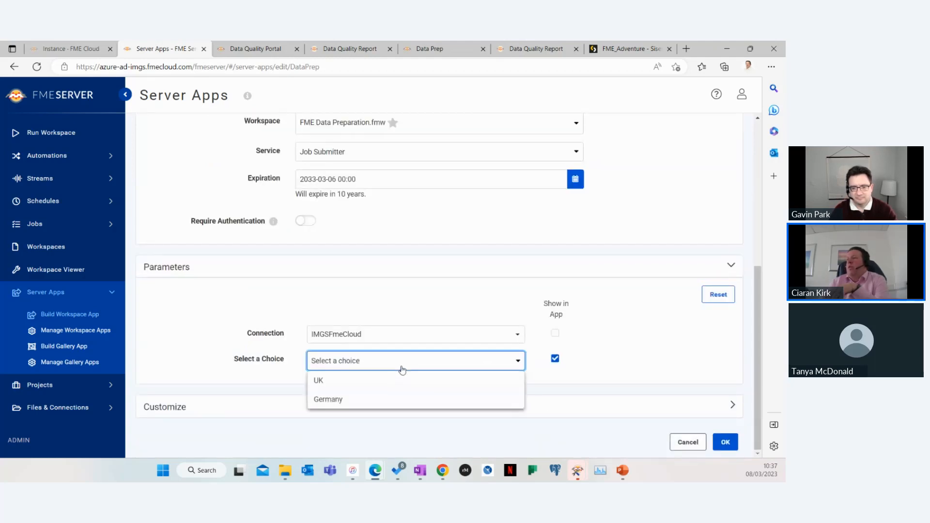
{"action": "left_click", "coordinate": [552, 372]}
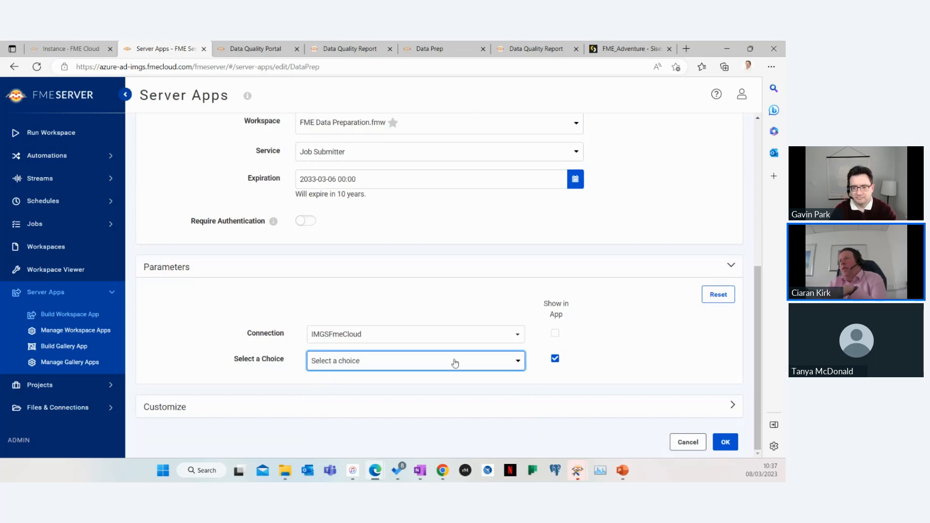
{"action": "left_click", "coordinate": [350, 49]}
{"action": "left_click", "coordinate": [256, 49]}
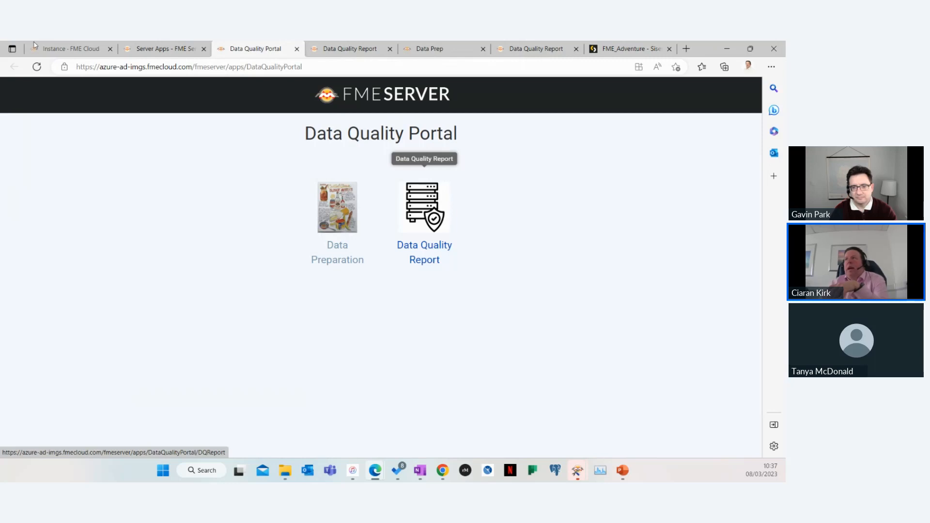
{"action": "left_click", "coordinate": [148, 50]}
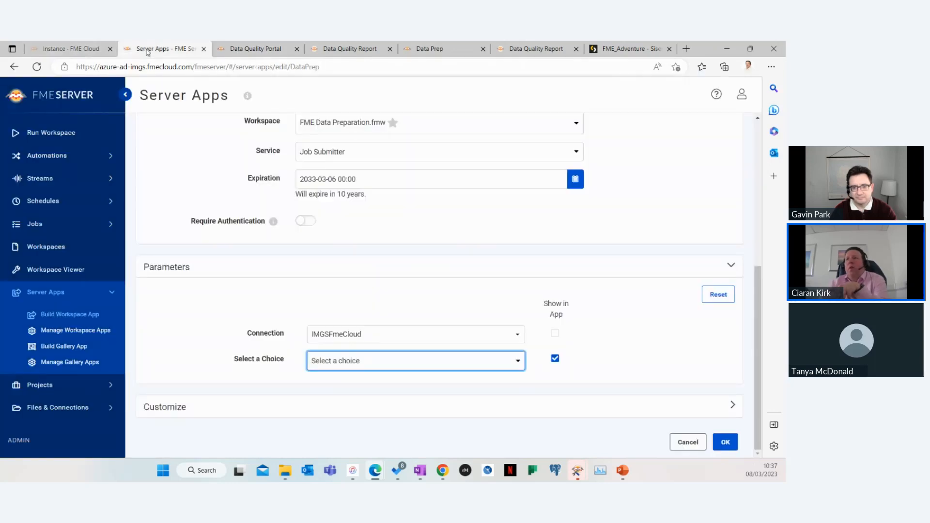
Start building a new automation in FME Server
{"action": "left_click", "coordinate": [48, 155]}
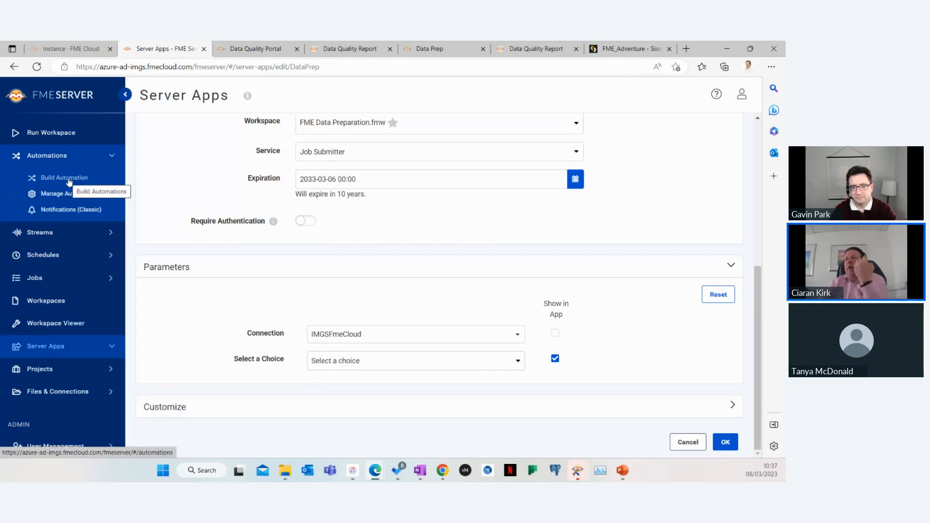
{"action": "left_click", "coordinate": [68, 181]}
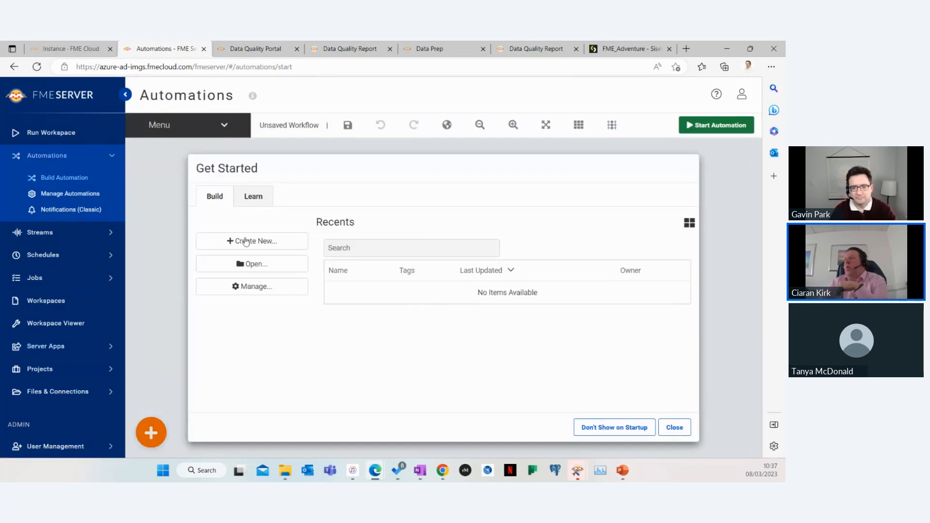
{"action": "left_click", "coordinate": [260, 241]}
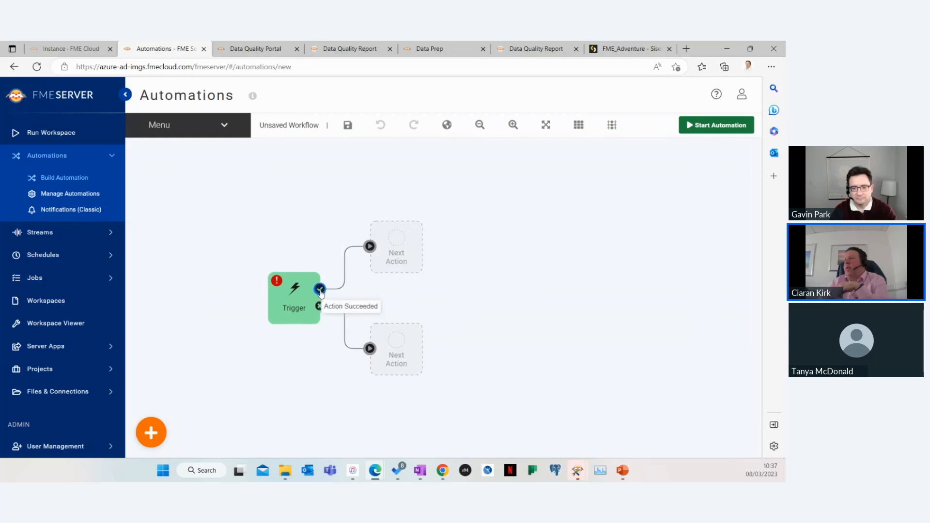
Set the automation's trigger to Schedule initiated and apply it
{"action": "left_click", "coordinate": [291, 297]}
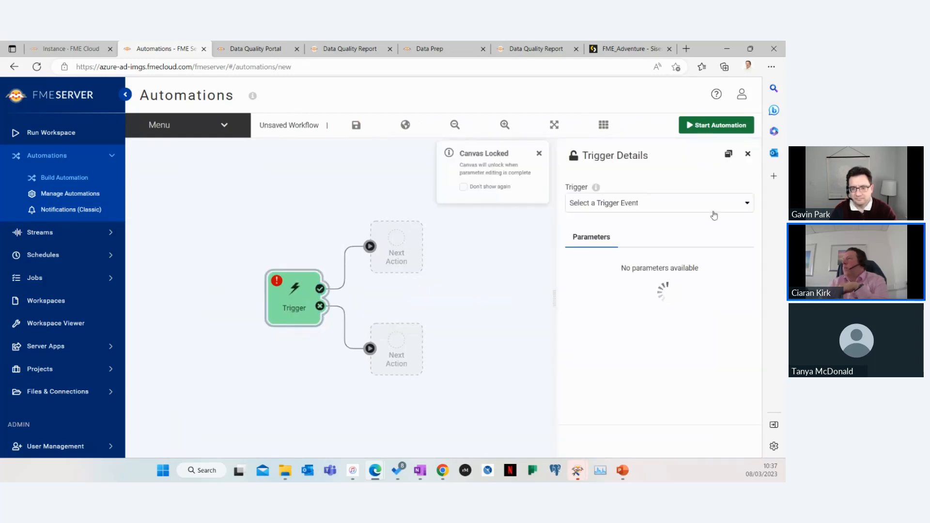
{"action": "left_click", "coordinate": [741, 209]}
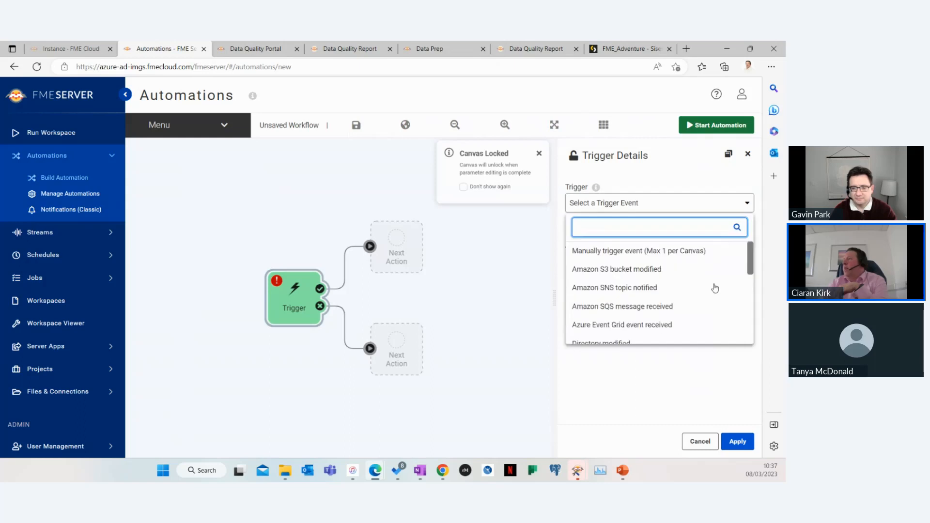
{"action": "scroll", "coordinate": [716, 286], "scroll_direction": "down", "scroll_amount": 2}
{"action": "scroll", "coordinate": [705, 289], "scroll_direction": "down", "scroll_amount": 3}
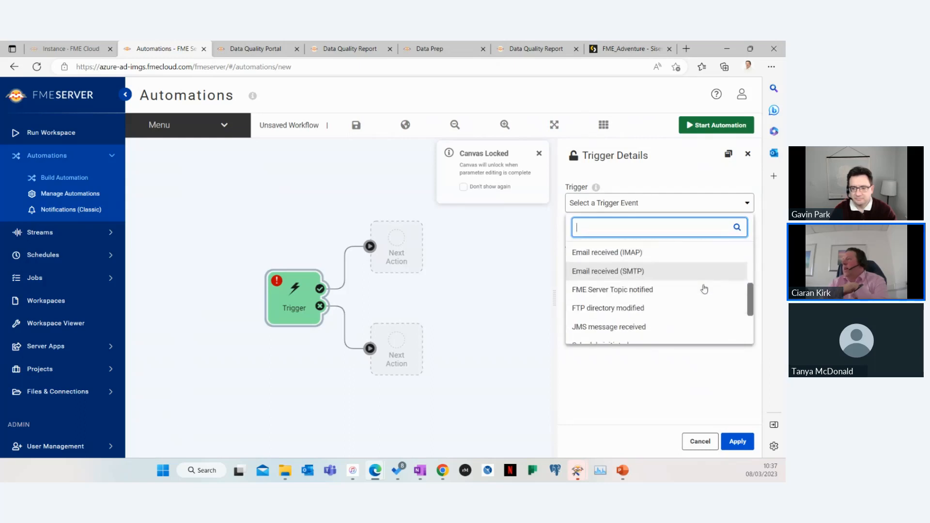
{"action": "scroll", "coordinate": [691, 290], "scroll_direction": "down", "scroll_amount": 1}
{"action": "scroll", "coordinate": [691, 291], "scroll_direction": "up", "scroll_amount": 2}
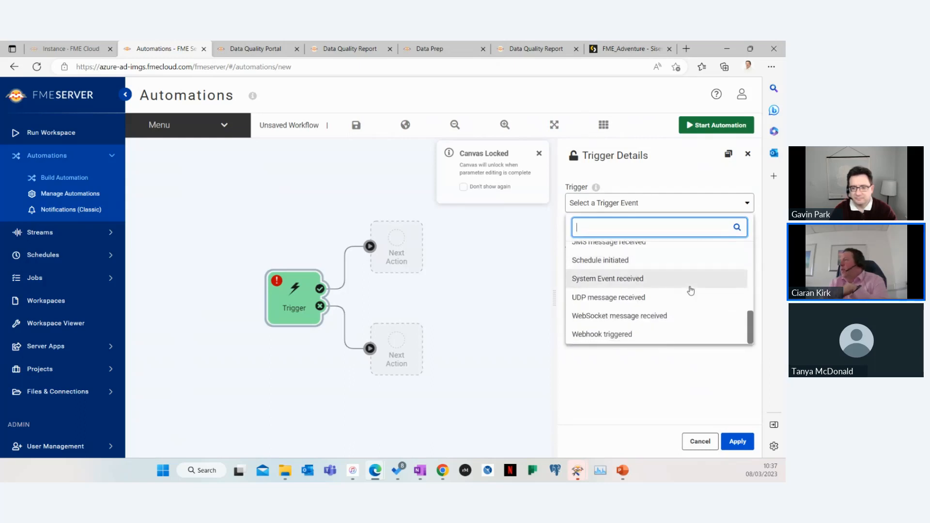
{"action": "scroll", "coordinate": [691, 291], "scroll_direction": "up", "scroll_amount": 1}
{"action": "scroll", "coordinate": [689, 291], "scroll_direction": "down", "scroll_amount": 3}
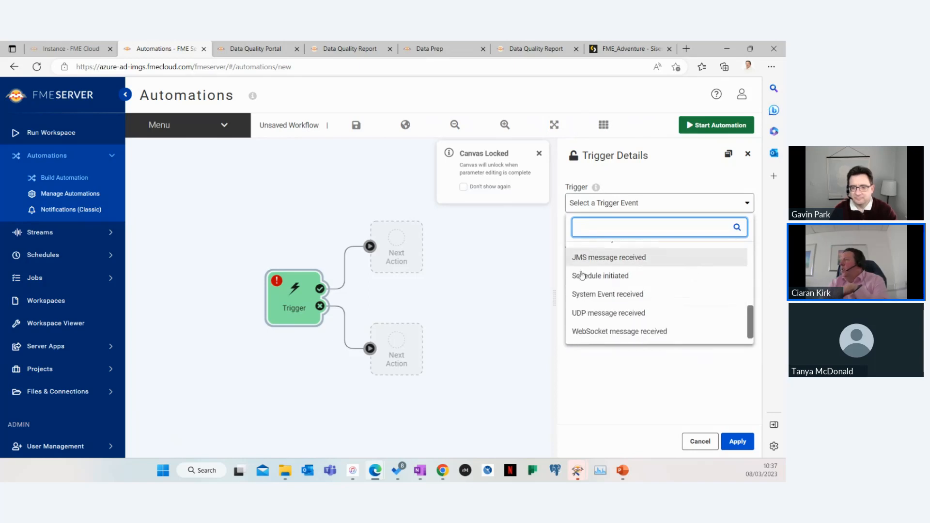
{"action": "left_click", "coordinate": [638, 274]}
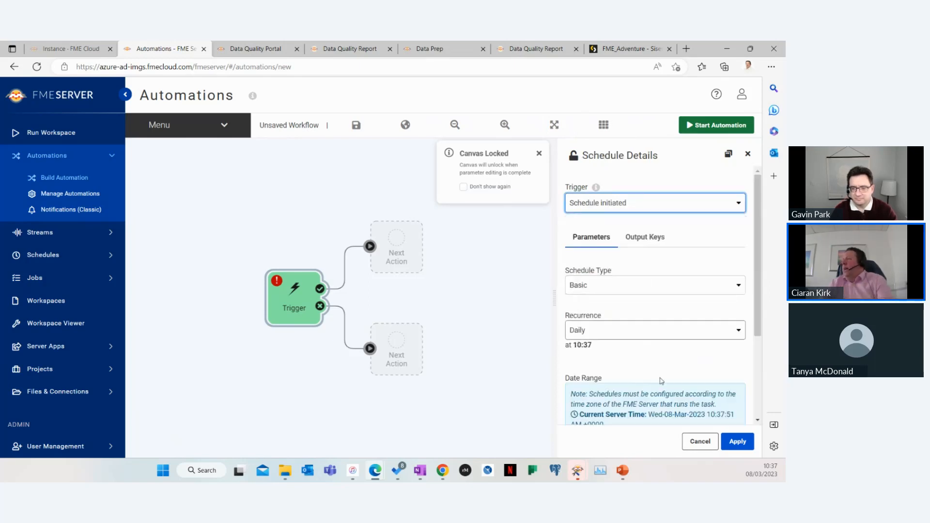
{"action": "left_click", "coordinate": [738, 441]}
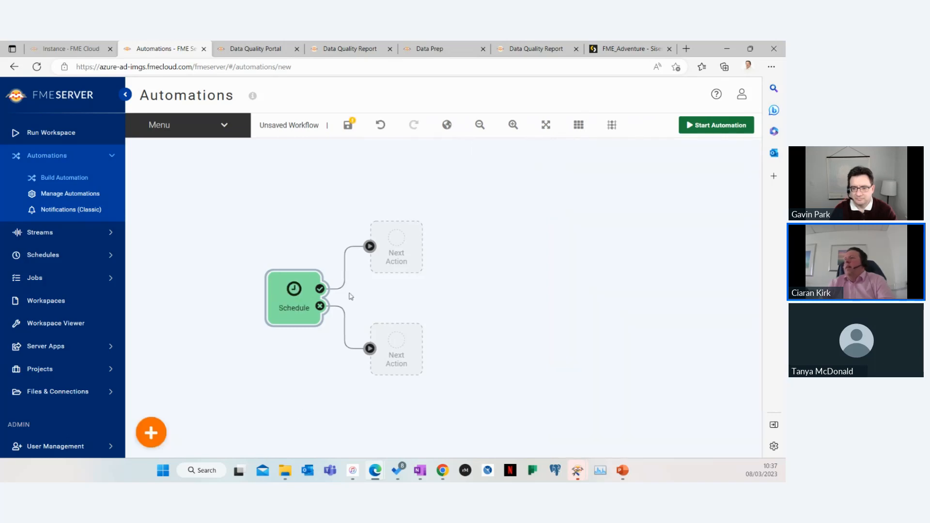
Add an action after the schedule that runs Data Quality Report.fmw, saving its destination HTML file to the Data resource folder
{"action": "left_click", "coordinate": [401, 257]}
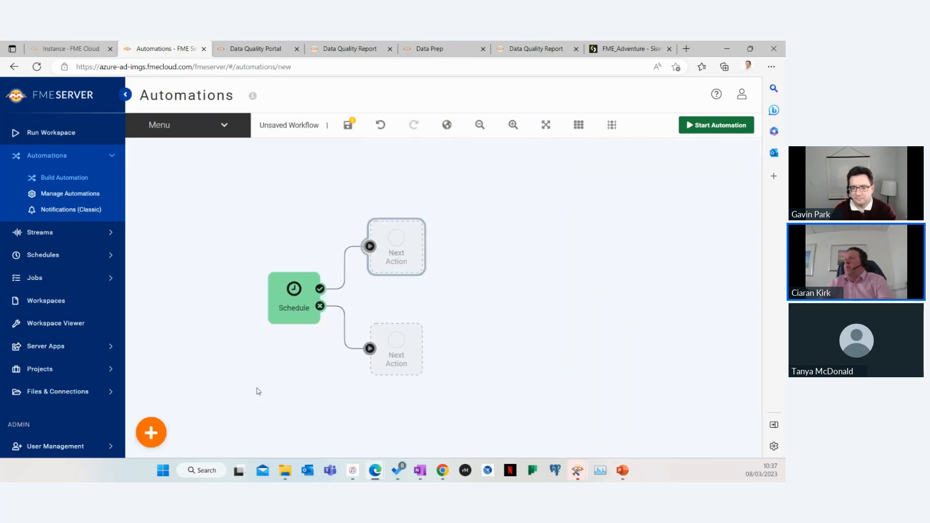
{"action": "left_click", "coordinate": [154, 431]}
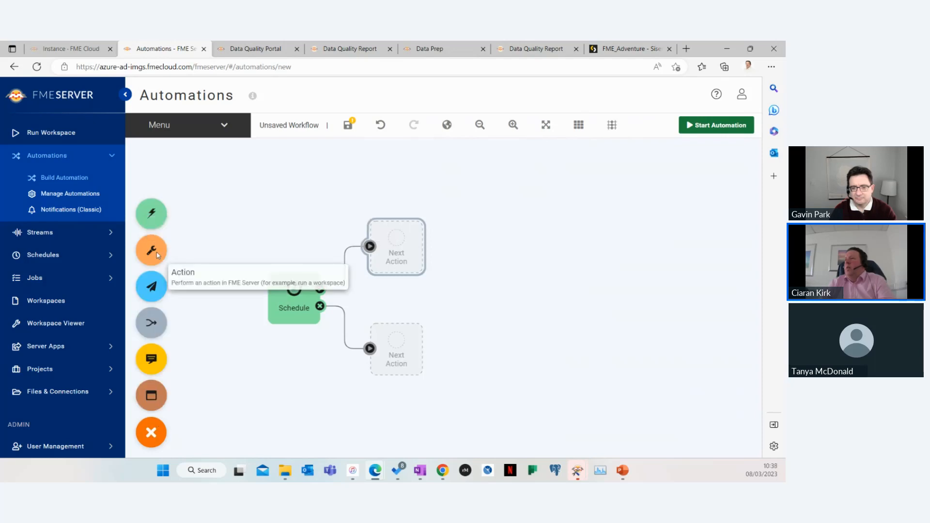
{"action": "left_click_drag", "start_coordinate": [157, 253], "coordinate": [383, 235]}
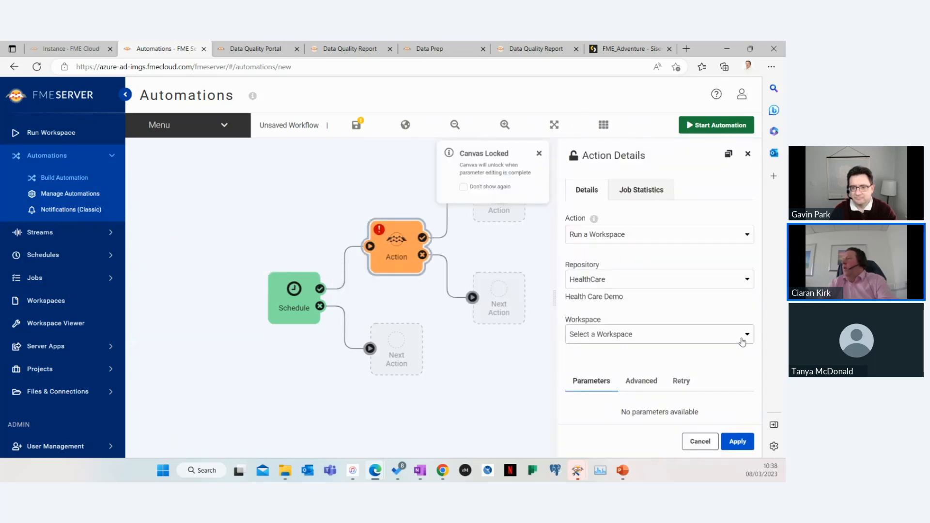
{"action": "left_click", "coordinate": [742, 339]}
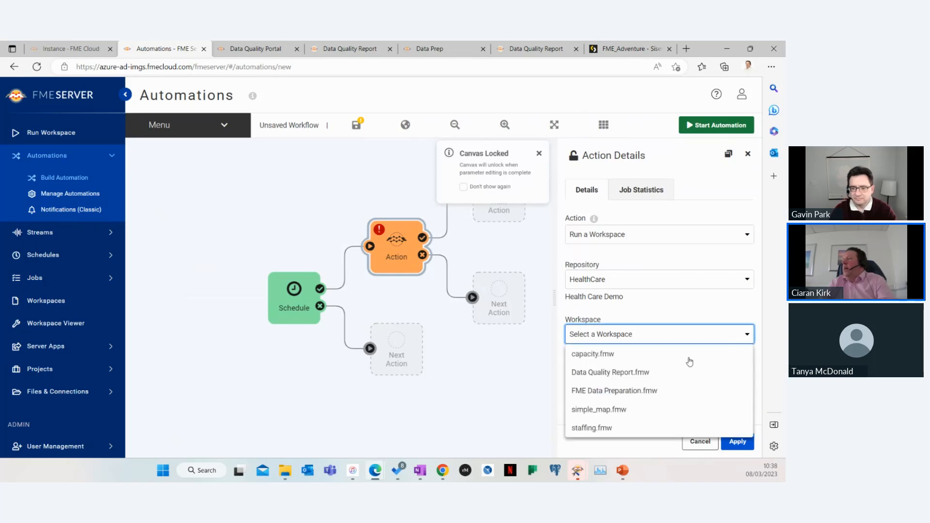
{"action": "left_click", "coordinate": [653, 373]}
{"action": "scroll", "coordinate": [657, 376], "scroll_direction": "down", "scroll_amount": 2}
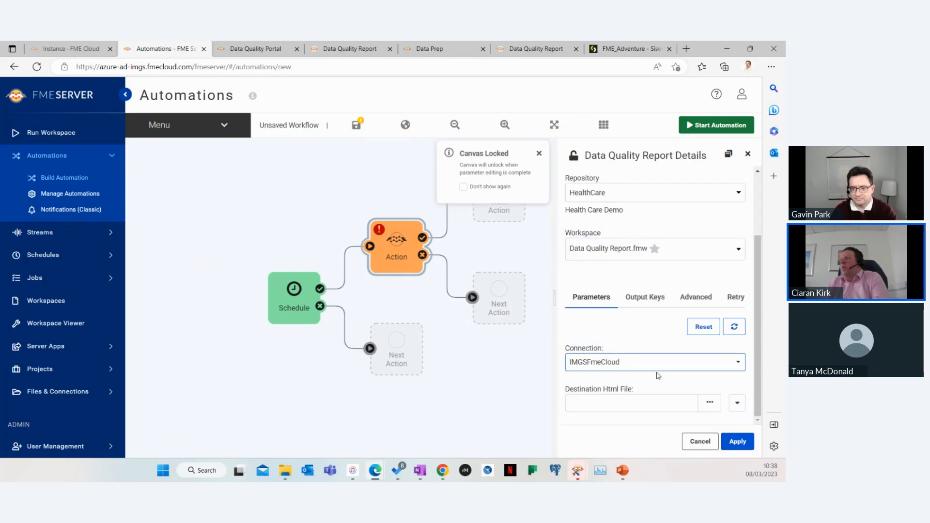
{"action": "left_click", "coordinate": [737, 441]}
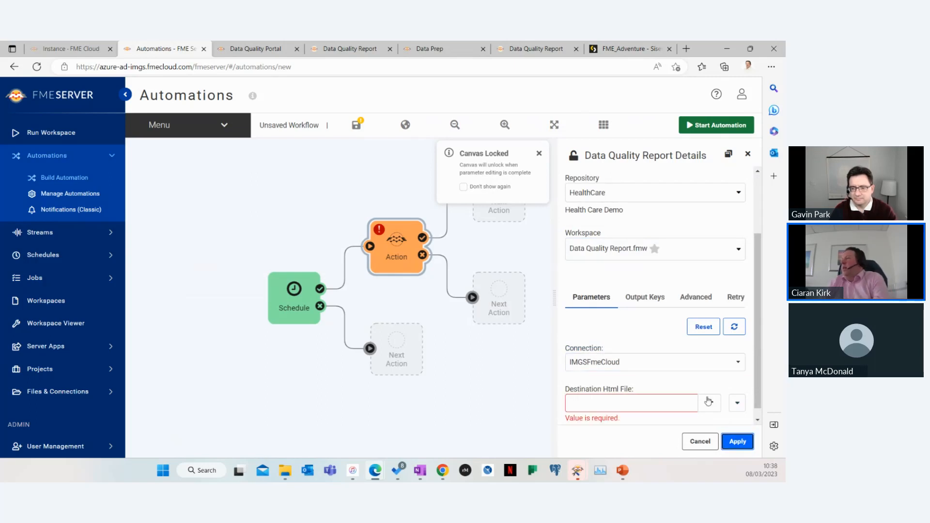
{"action": "left_click", "coordinate": [709, 403]}
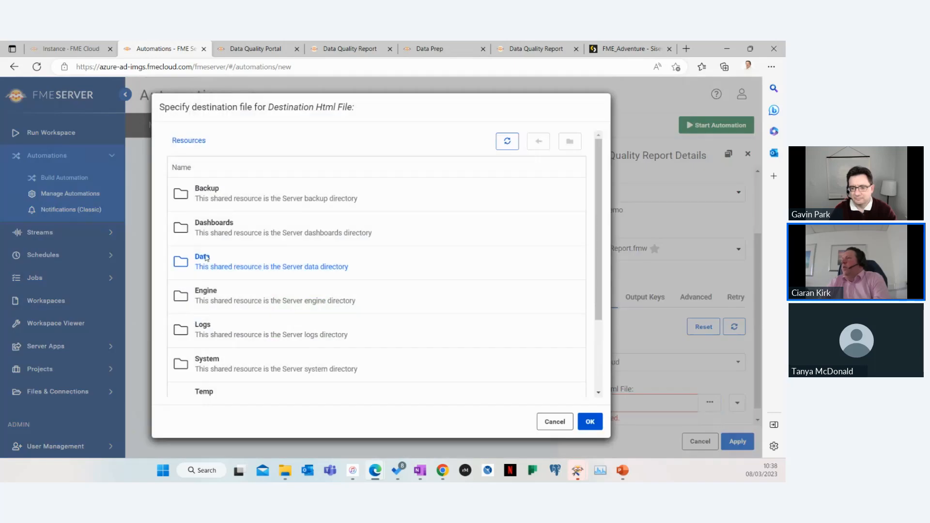
{"action": "left_click", "coordinate": [206, 258]}
{"action": "left_click", "coordinate": [590, 286]}
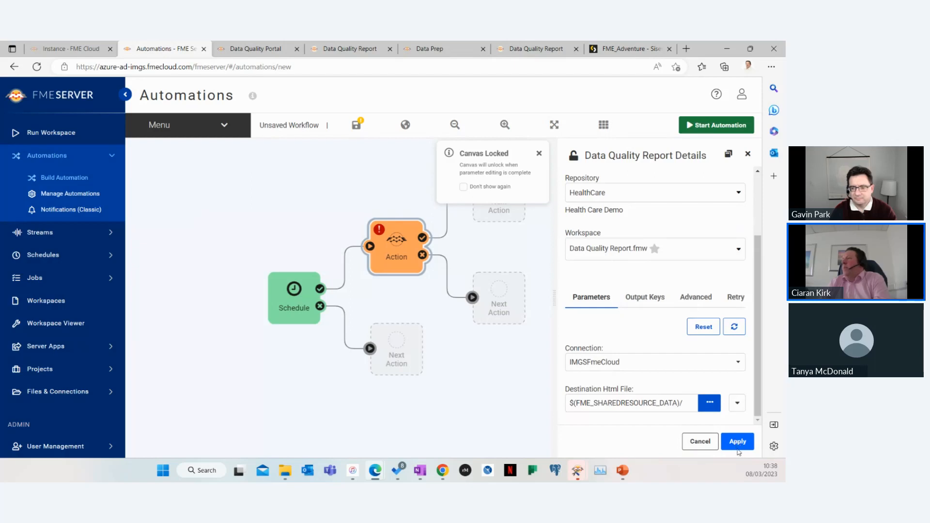
{"action": "left_click", "coordinate": [737, 450]}
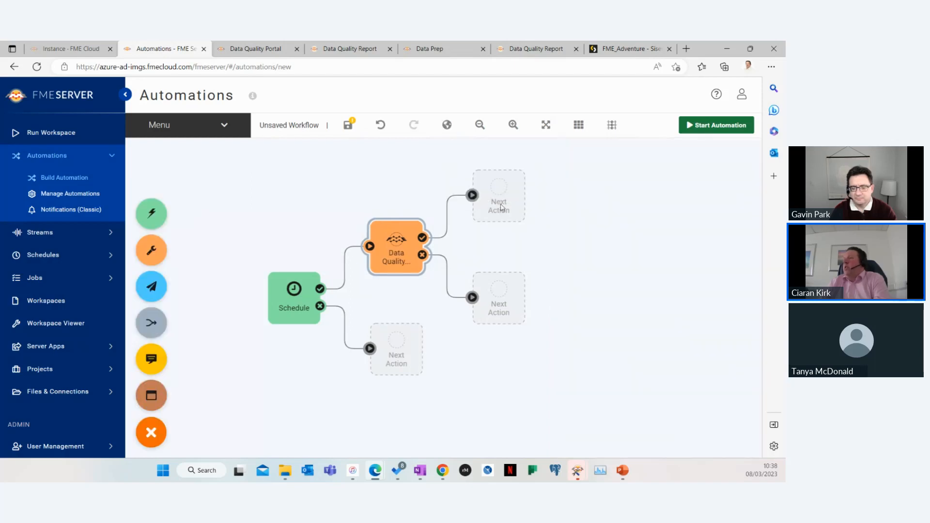
Add another workspace action after the Data Quality Report action's success output
{"action": "left_click", "coordinate": [487, 221]}
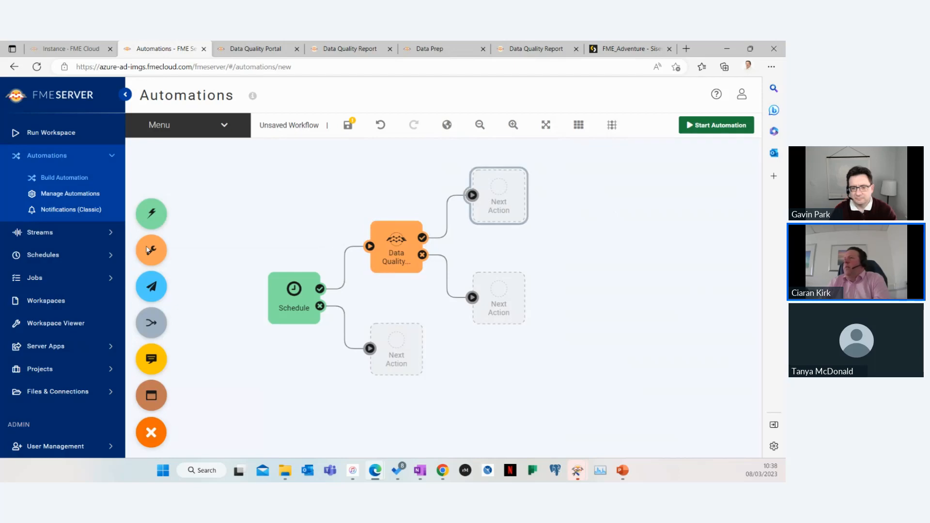
{"action": "left_click_drag", "start_coordinate": [148, 250], "coordinate": [499, 193]}
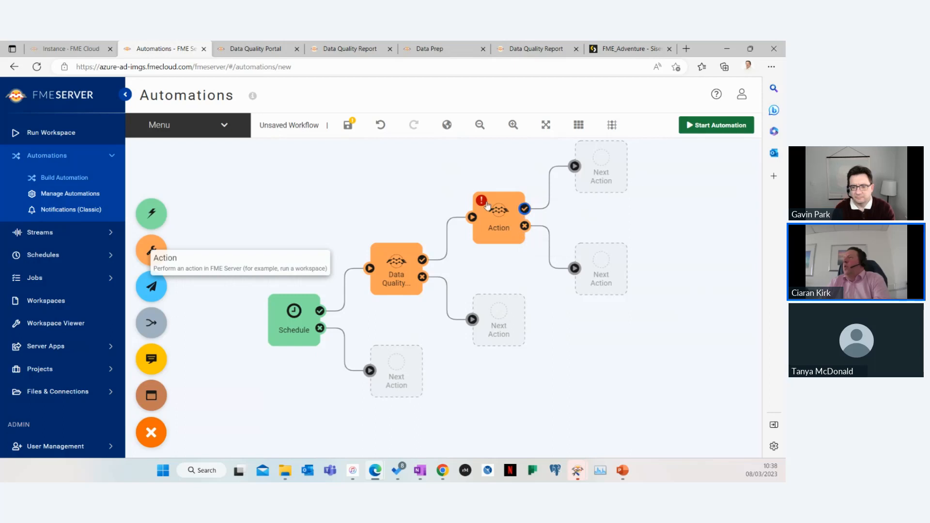
{"action": "left_click", "coordinate": [487, 206]}
{"action": "left_click", "coordinate": [677, 237]}
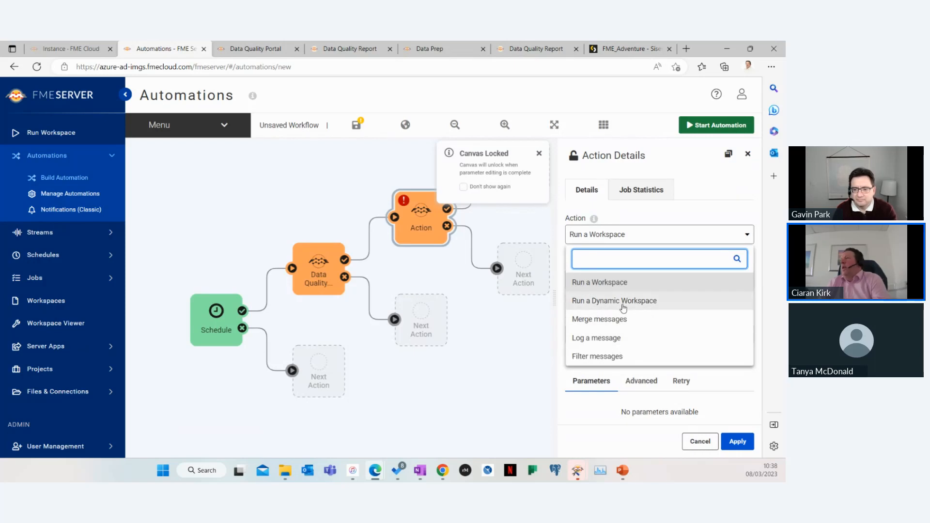
{"action": "left_click", "coordinate": [500, 354]}
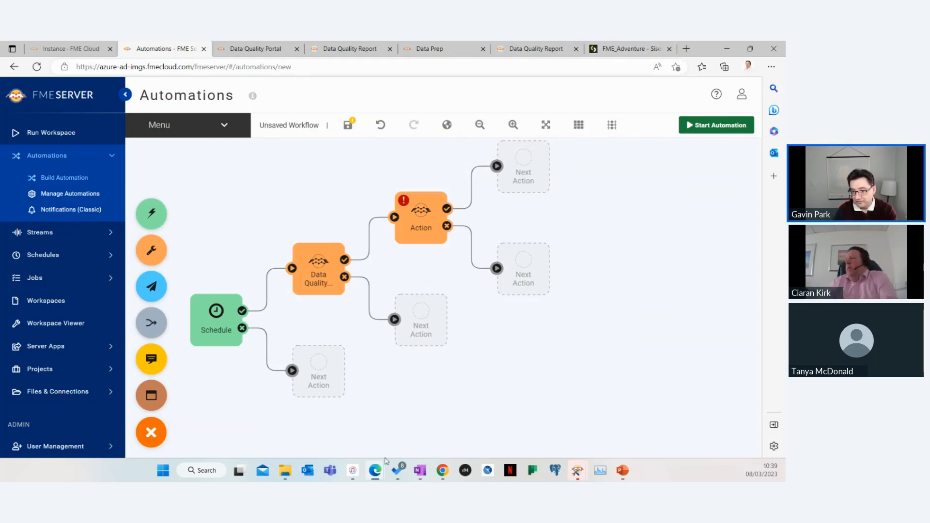
{"action": "mouse_move", "coordinate": [375, 470]}
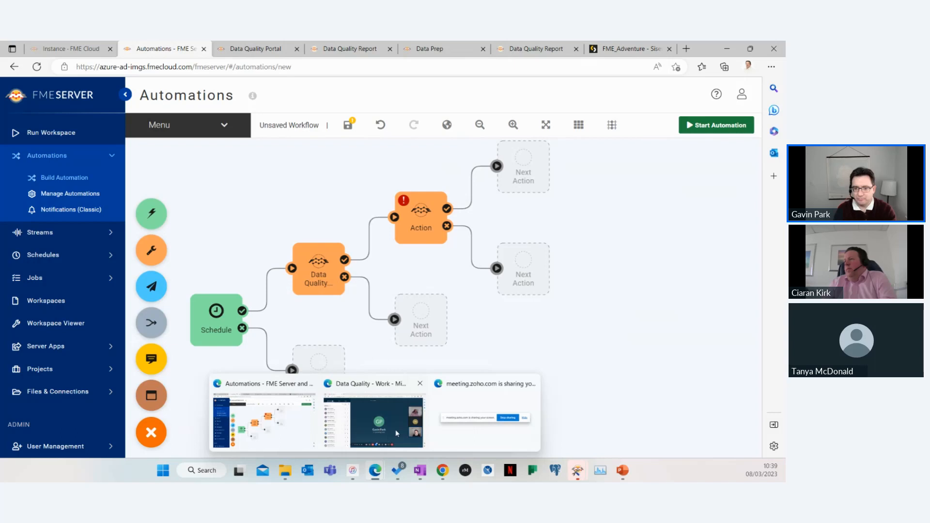
{"action": "left_click", "coordinate": [370, 431]}
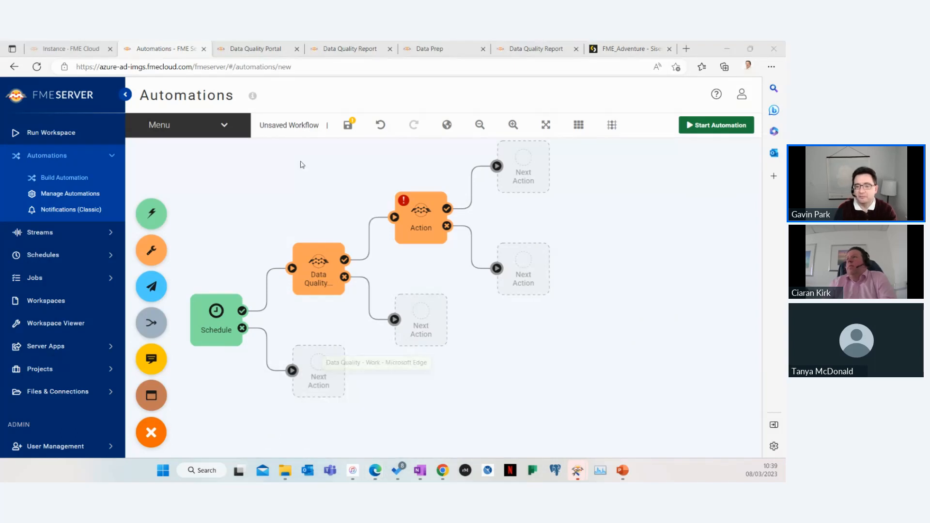
{"action": "mouse_move", "coordinate": [376, 470]}
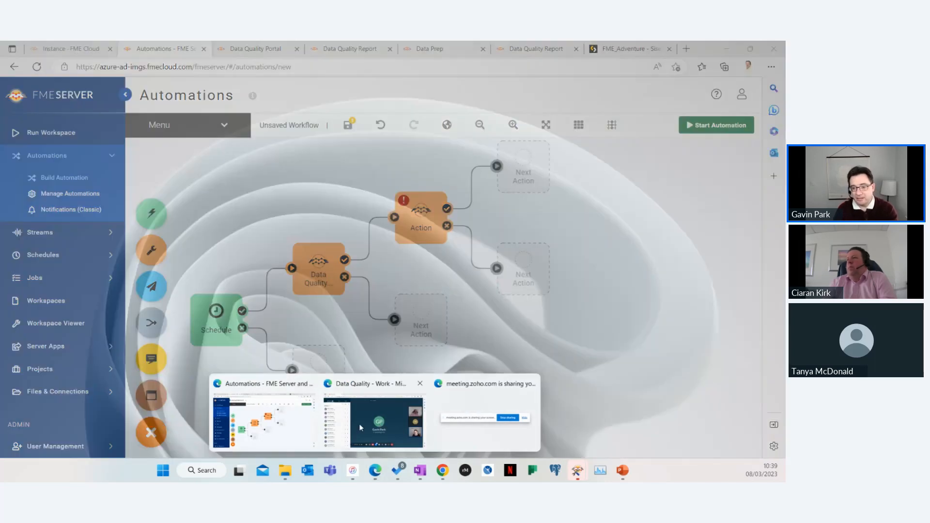
{"action": "left_click", "coordinate": [360, 424]}
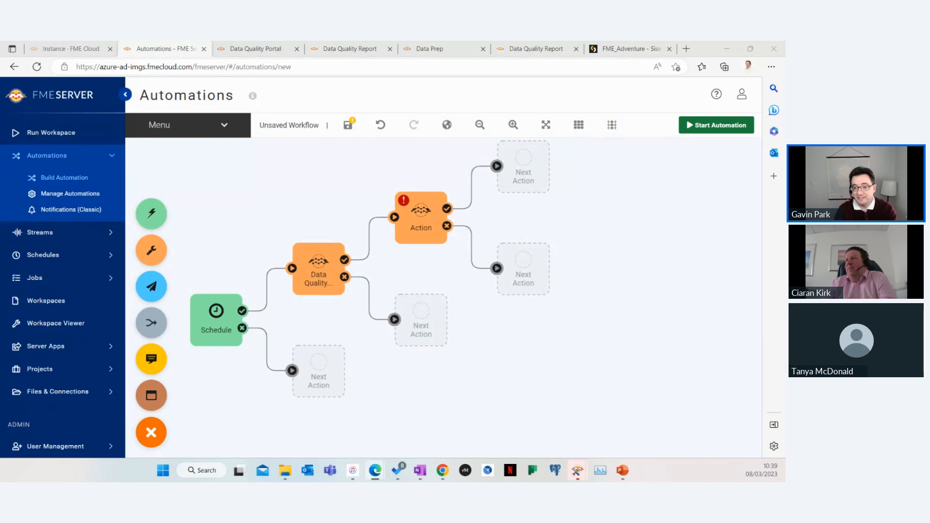
Add an external action on the Data Quality Report action's failure output, set to notify an FME Server topic, and apply it
{"action": "left_click_drag", "start_coordinate": [146, 286], "coordinate": [431, 315]}
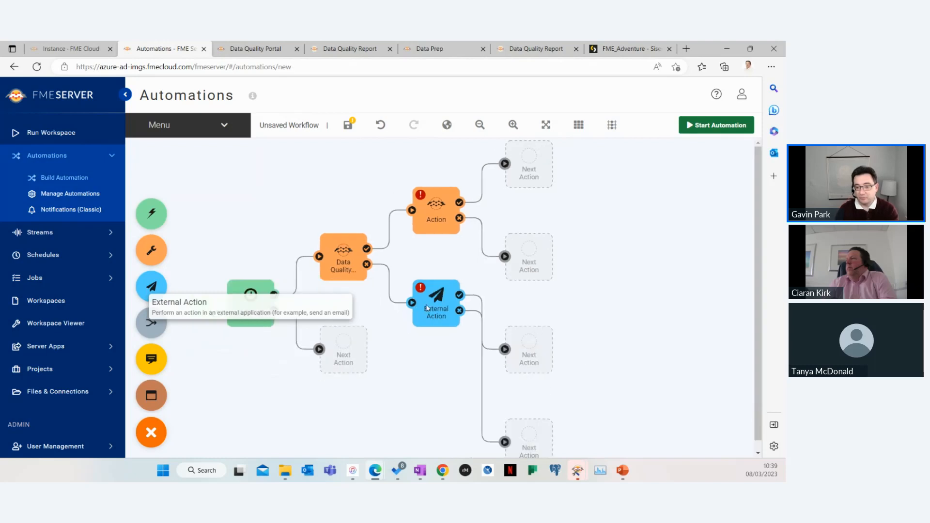
{"action": "left_click", "coordinate": [422, 293]}
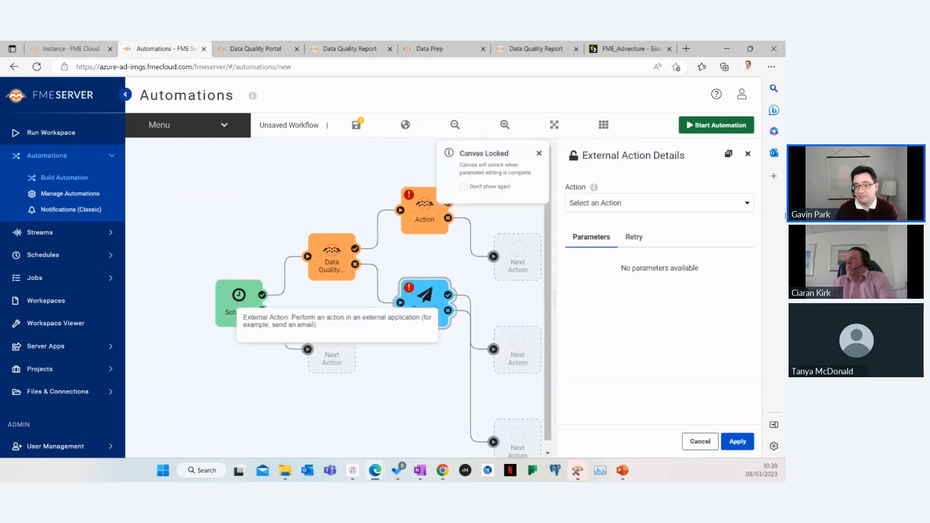
{"action": "left_click", "coordinate": [715, 203]}
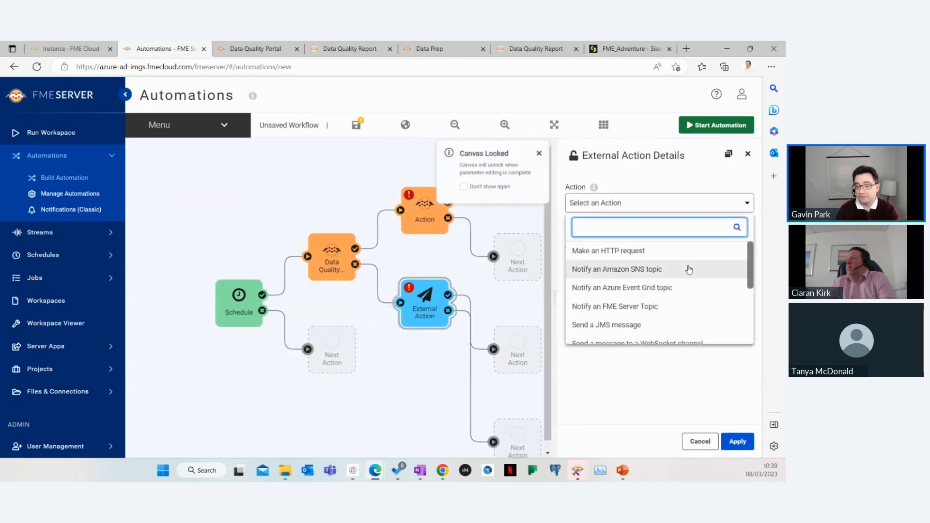
{"action": "scroll", "coordinate": [689, 269], "scroll_direction": "down", "scroll_amount": 1}
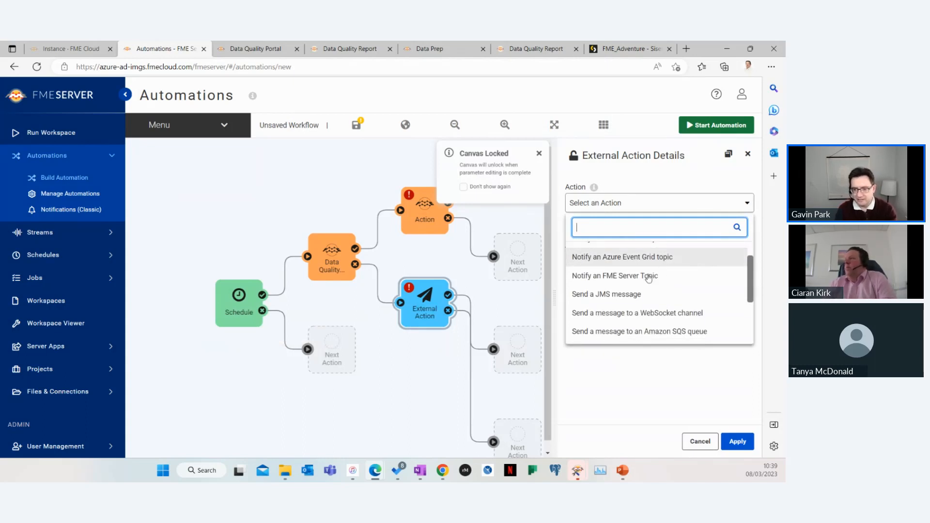
{"action": "key", "text": "Return"}
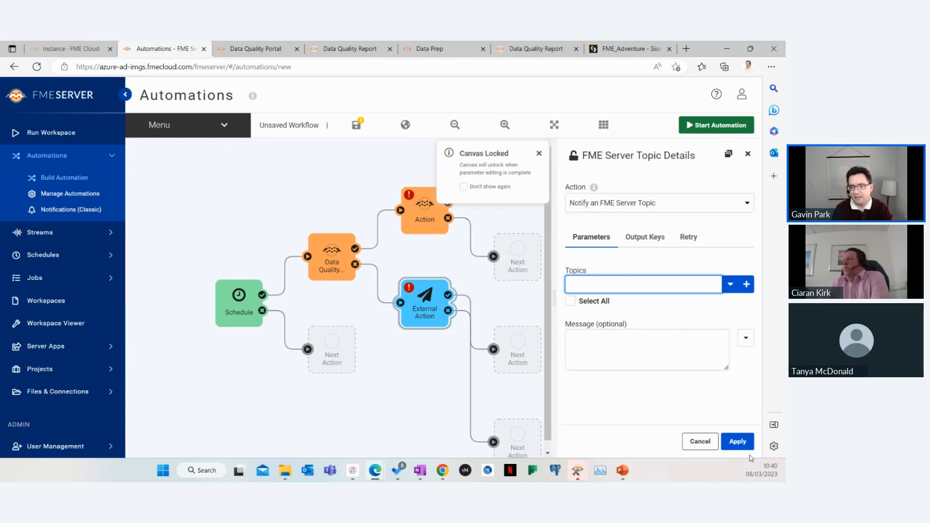
{"action": "left_click", "coordinate": [737, 442]}
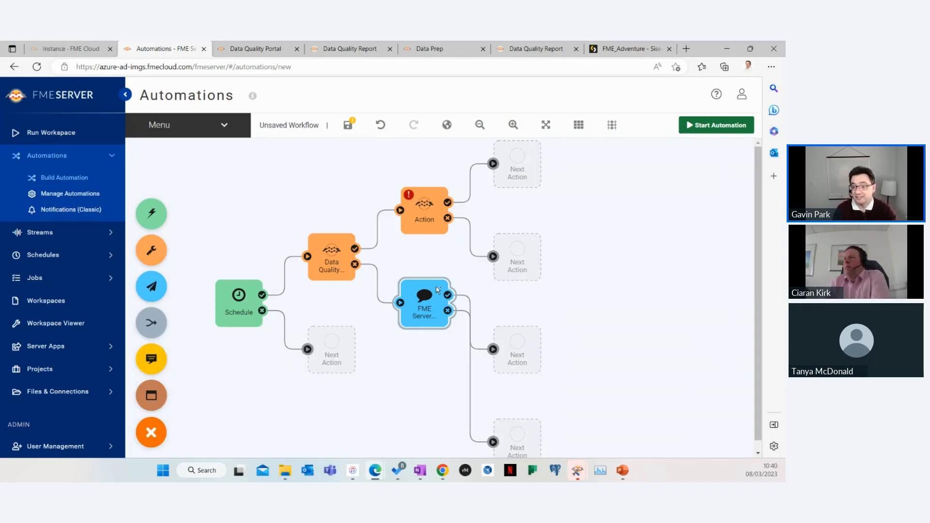
{"action": "mouse_move", "coordinate": [521, 315]}
{"action": "left_mouse_down"}
{"action": "mouse_move", "coordinate": [528, 338]}
{"action": "mouse_move", "coordinate": [519, 333]}
{"action": "left_mouse_up"}
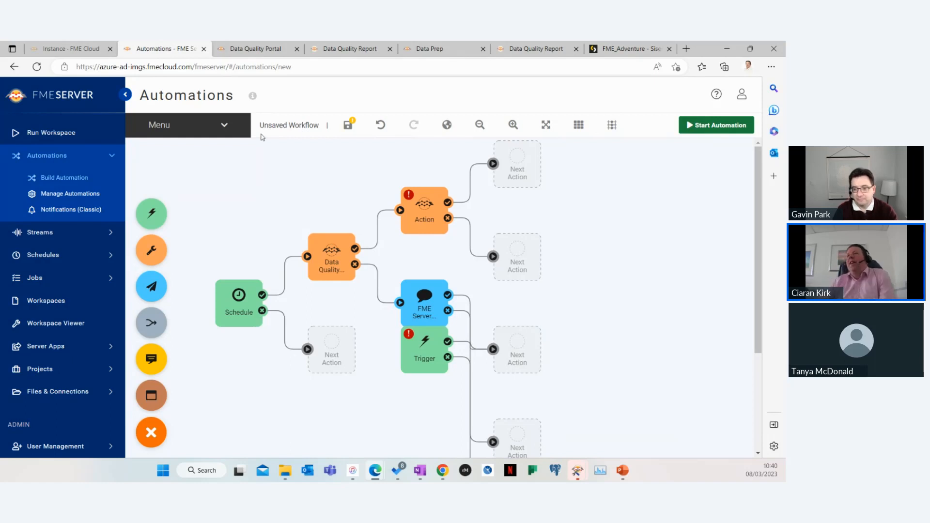
Switch to the Sisense FME_Adventure dashboard tab and reload the page
{"action": "left_click", "coordinate": [620, 48]}
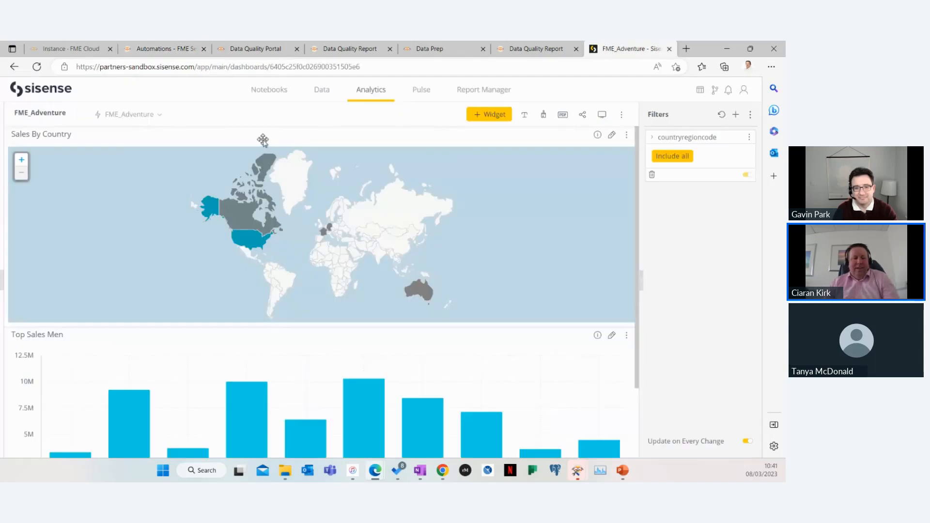
{"action": "key", "text": "F5"}
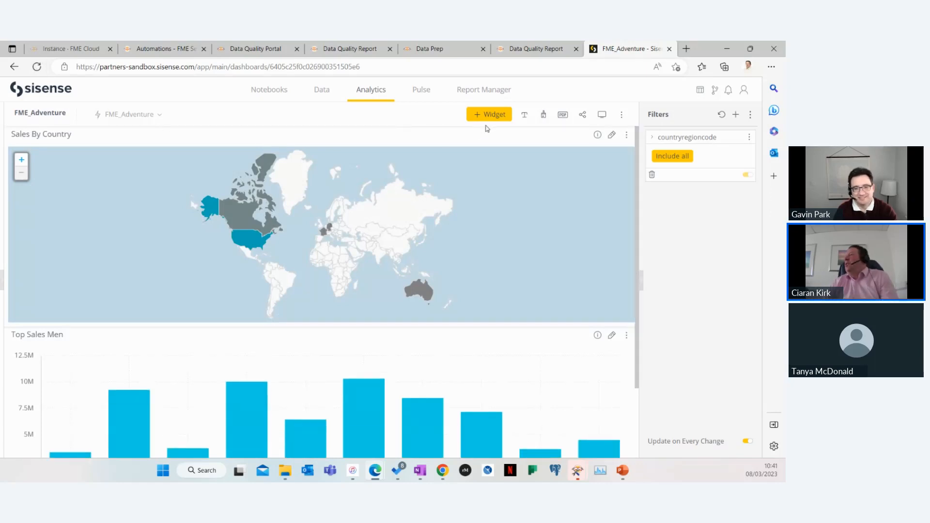
Edit the Sales By Country map widget, replacing its country/state field with SalesTerritory Countryregioncode, and apply the change
{"action": "left_click", "coordinate": [612, 136]}
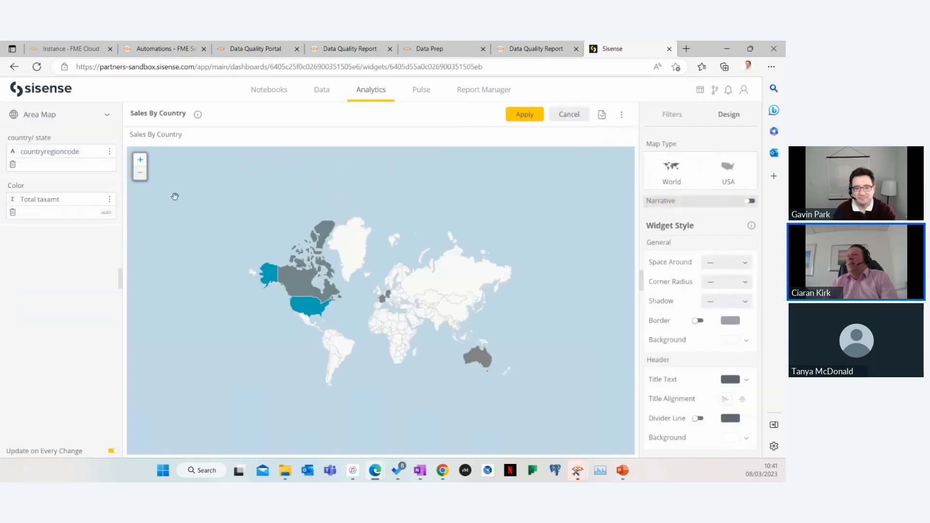
{"action": "left_click", "coordinate": [13, 164]}
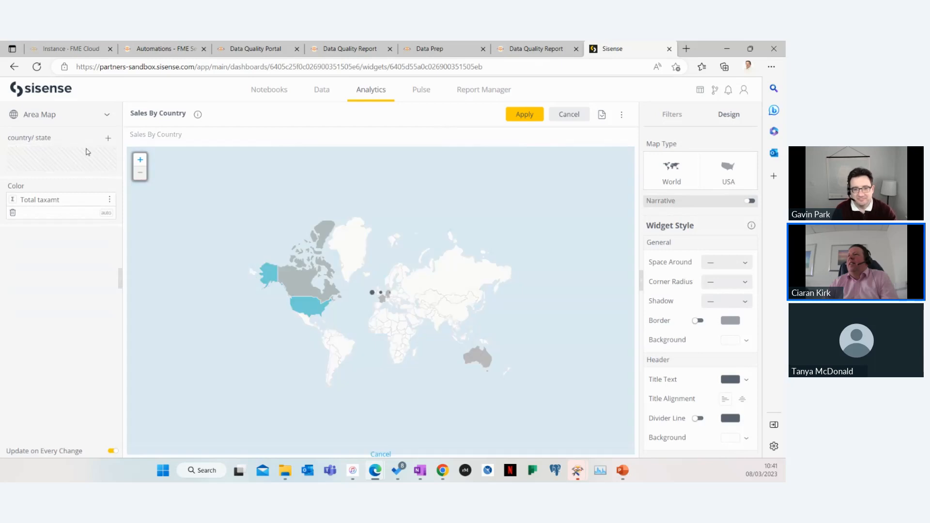
{"action": "left_click", "coordinate": [93, 139]}
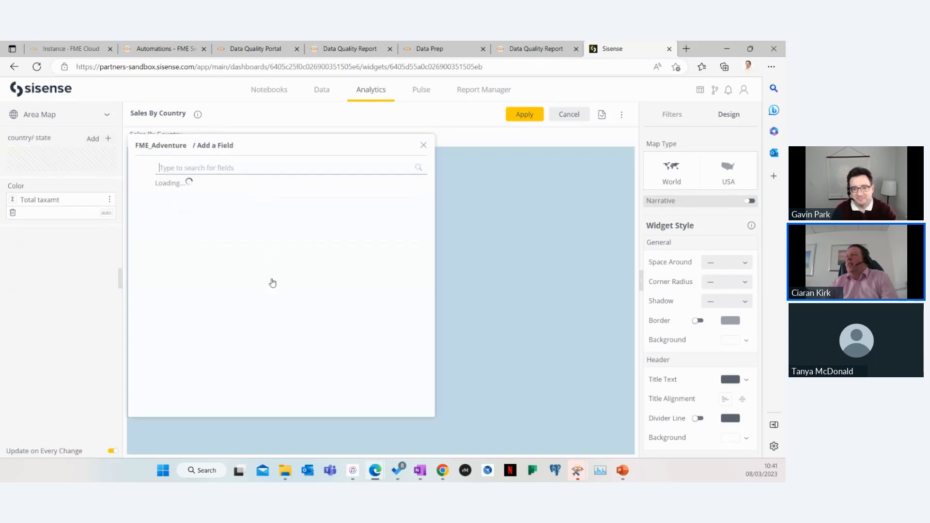
{"action": "scroll", "coordinate": [218, 264], "scroll_direction": "down", "scroll_amount": 12}
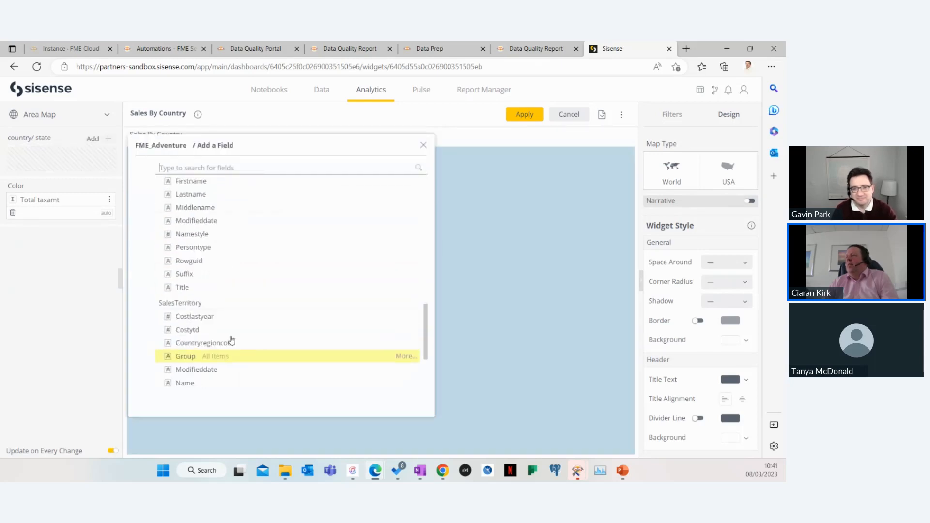
{"action": "left_click", "coordinate": [245, 343]}
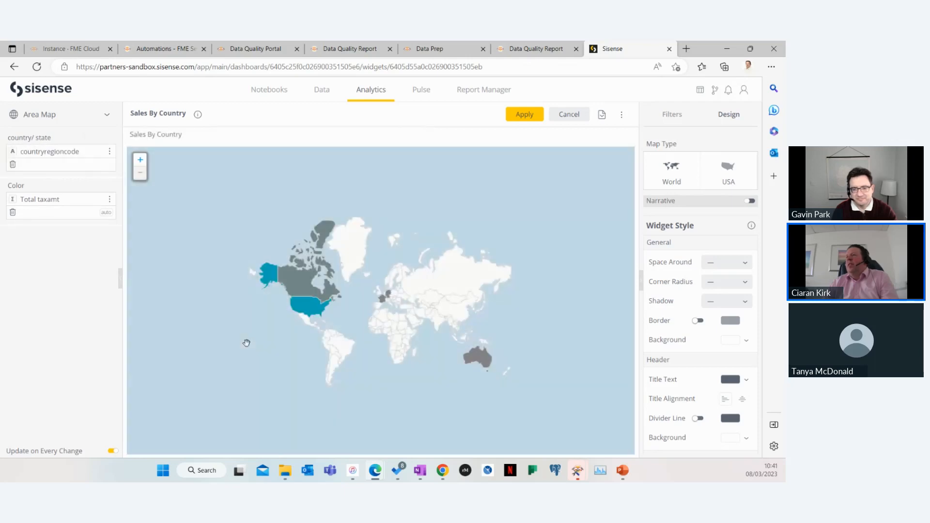
{"action": "left_click", "coordinate": [517, 117]}
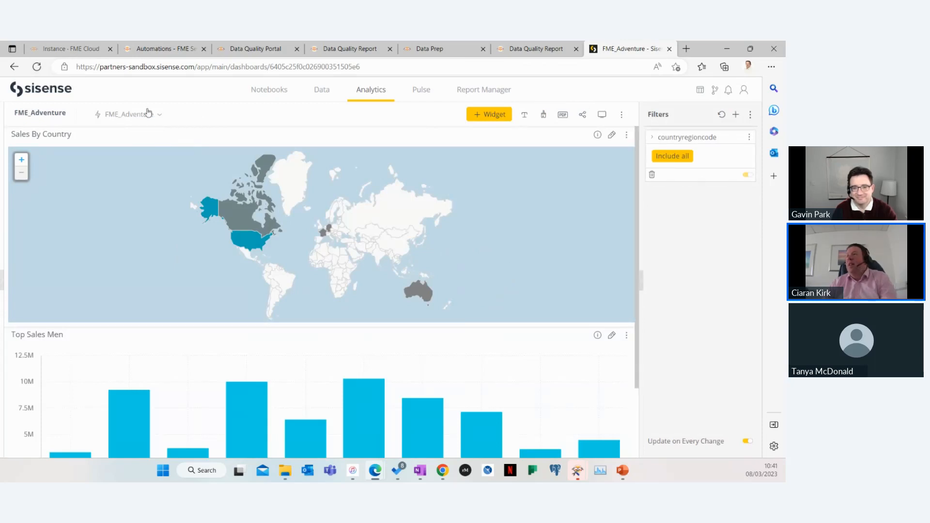
Open developer tools, empty the cache and hard refresh the dashboard, then close developer tools
{"action": "key", "text": "F12"}
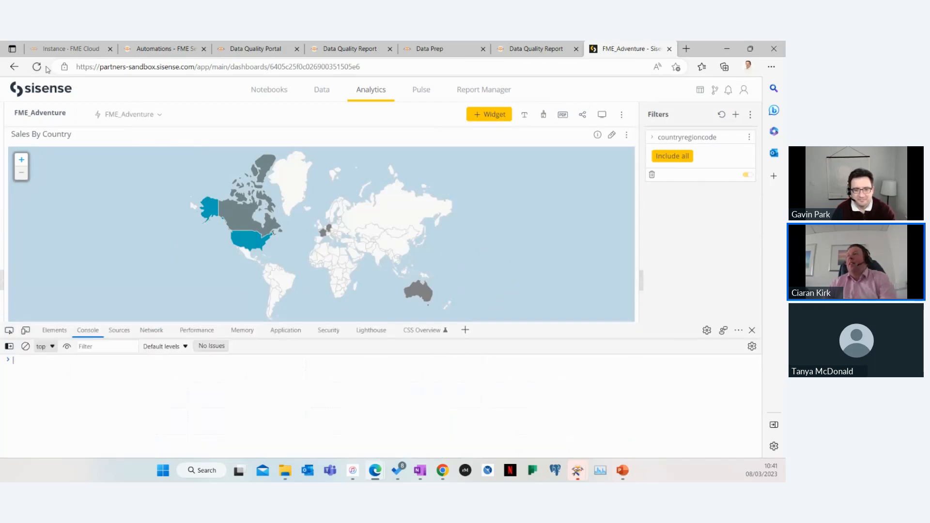
{"action": "right_click", "coordinate": [36, 66]}
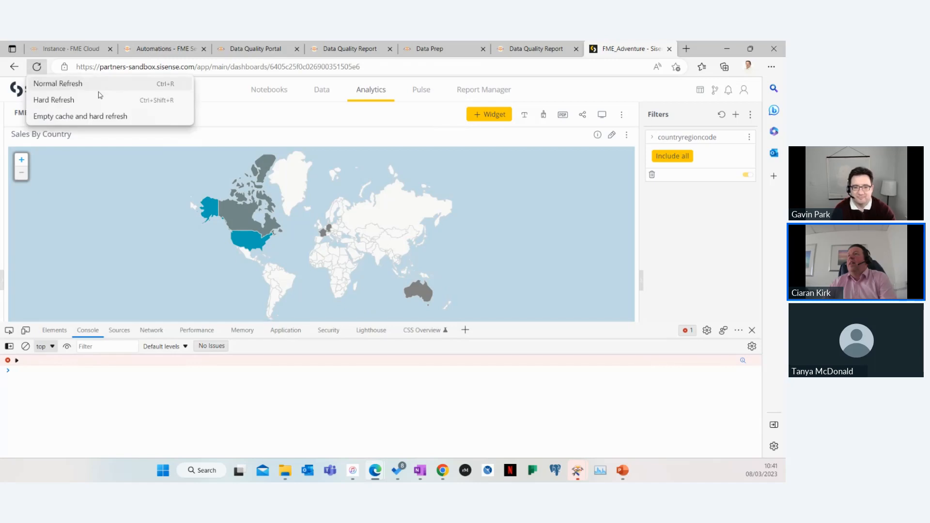
{"action": "left_click", "coordinate": [72, 116]}
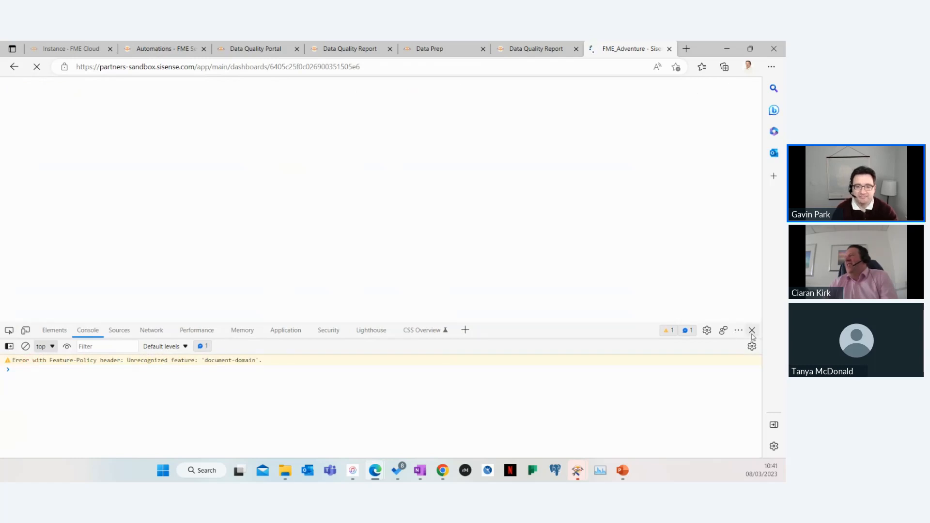
{"action": "left_click", "coordinate": [752, 331]}
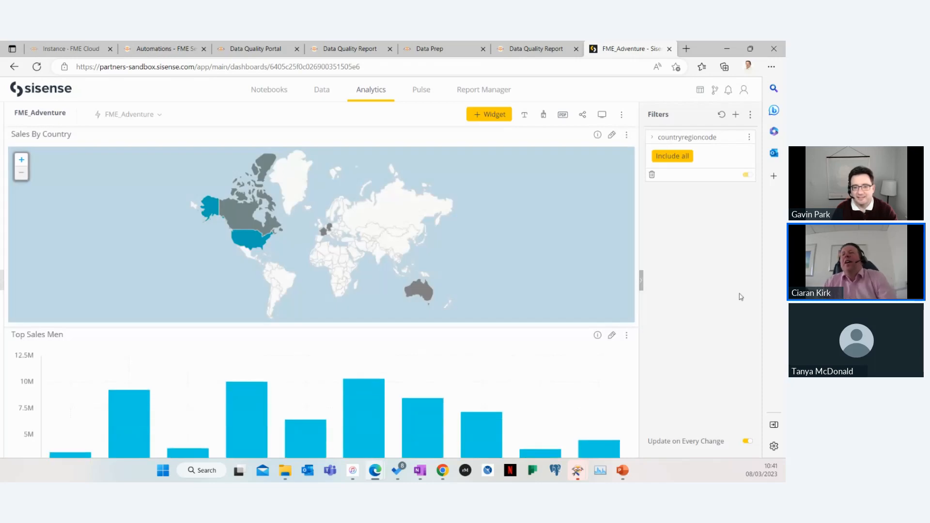
Switch to the Data Quality with FME webinar presentation and start the slideshow from the current Demonstration slide
{"action": "mouse_move", "coordinate": [385, 419]}
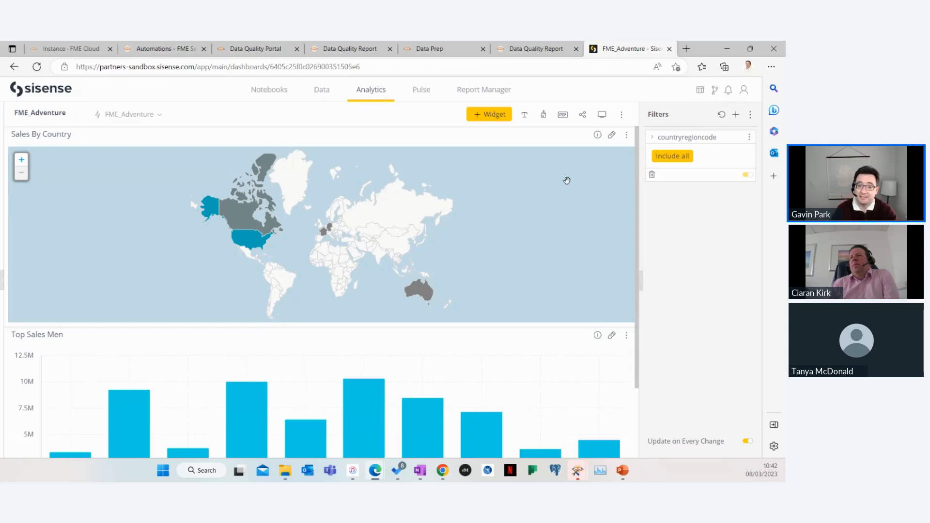
{"action": "left_click", "coordinate": [333, 103]}
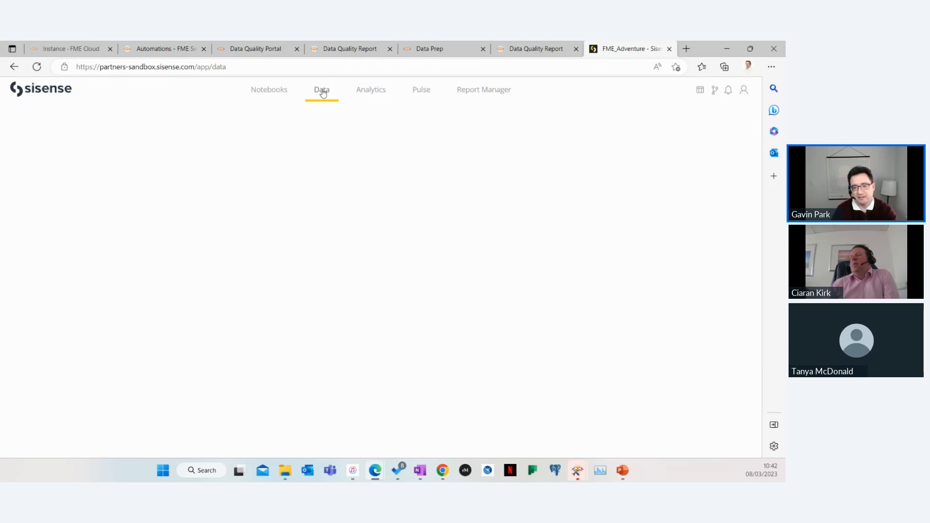
{"action": "left_click", "coordinate": [621, 470]}
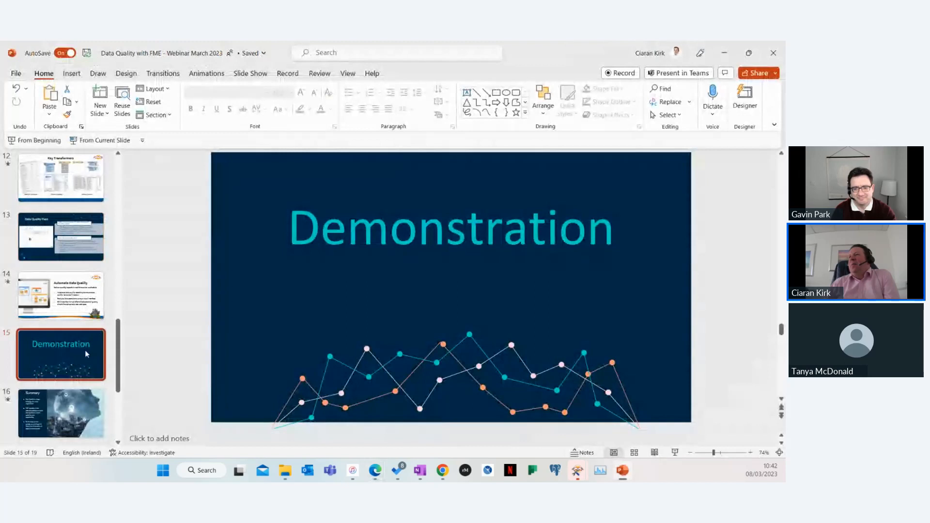
{"action": "left_click", "coordinate": [104, 141]}
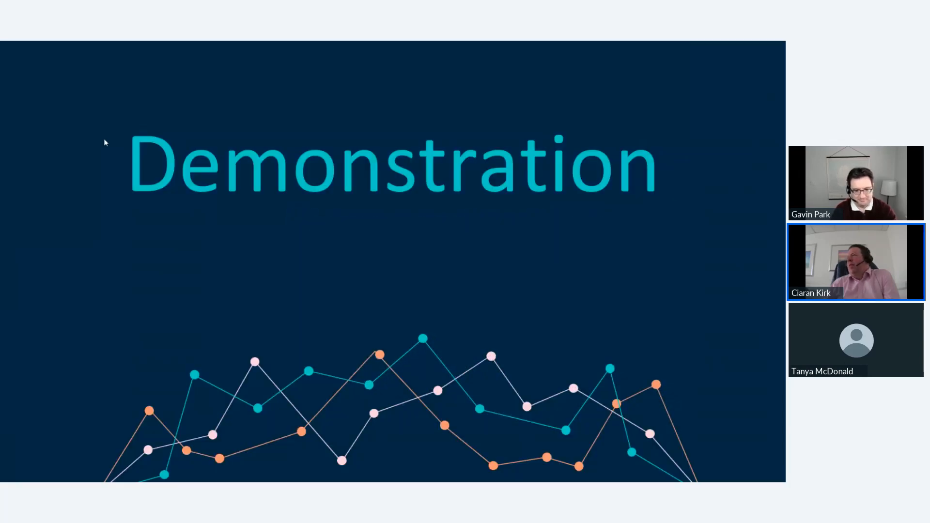
{"action": "left_click", "coordinate": [387, 260]}
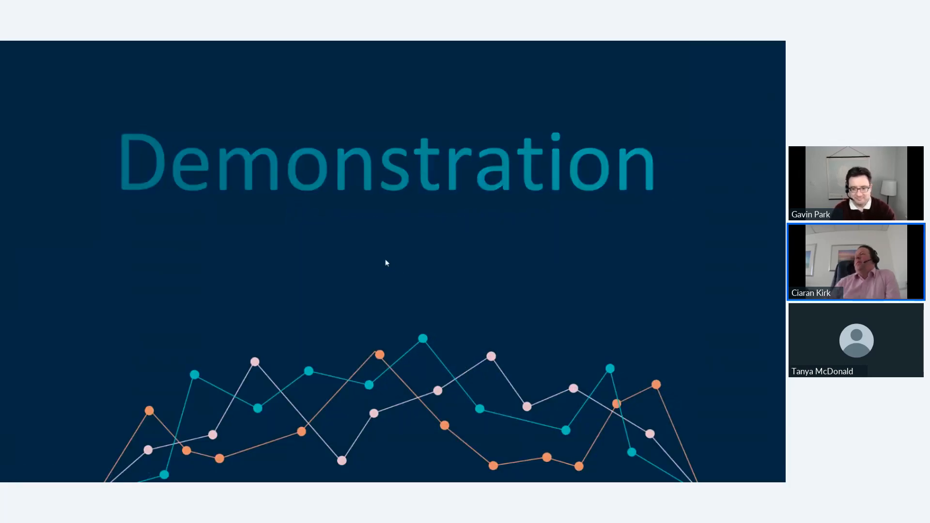